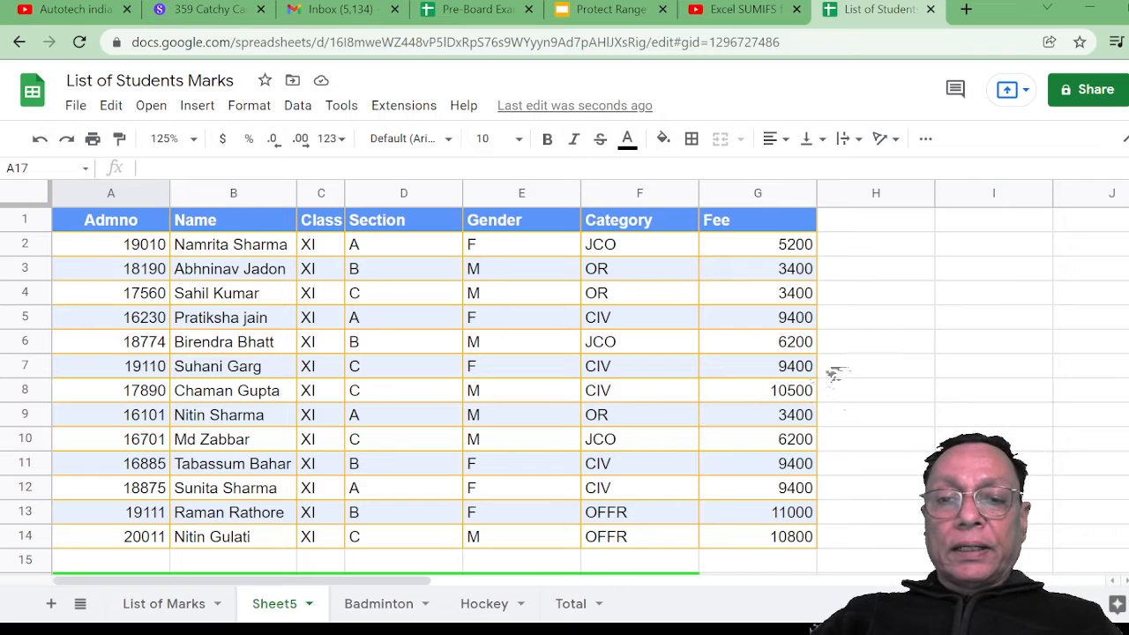
Start a SUMIFS formula in cell A17, under the OR BOYS heading.
{"action": "scroll", "coordinate": [834, 375], "scroll_direction": "down", "scroll_amount": 2}
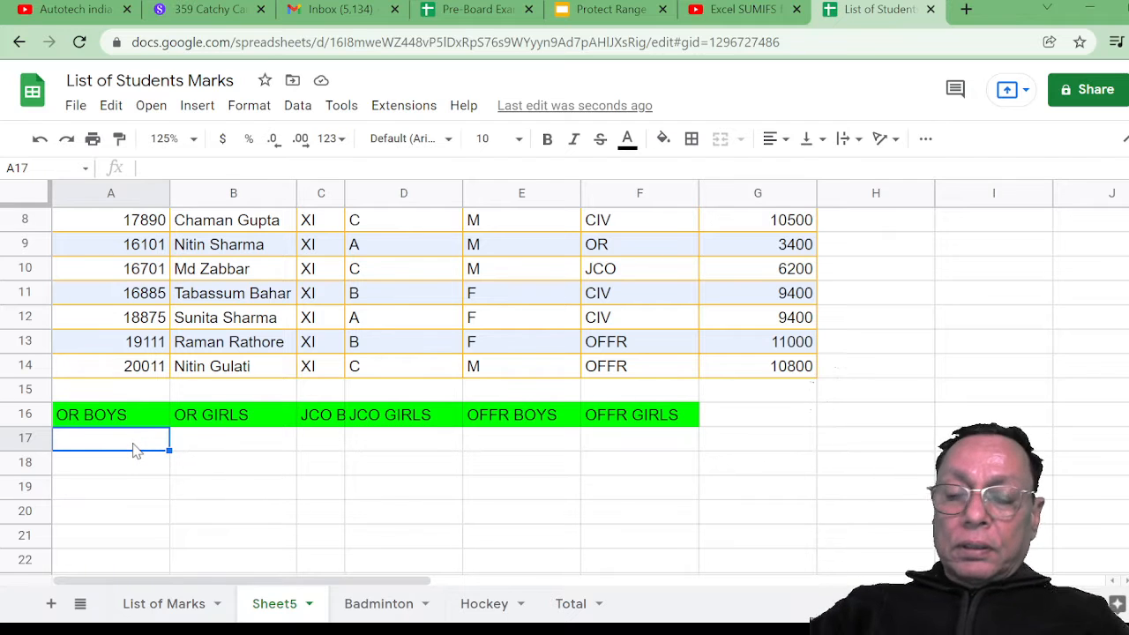
{"action": "type", "text": "="}
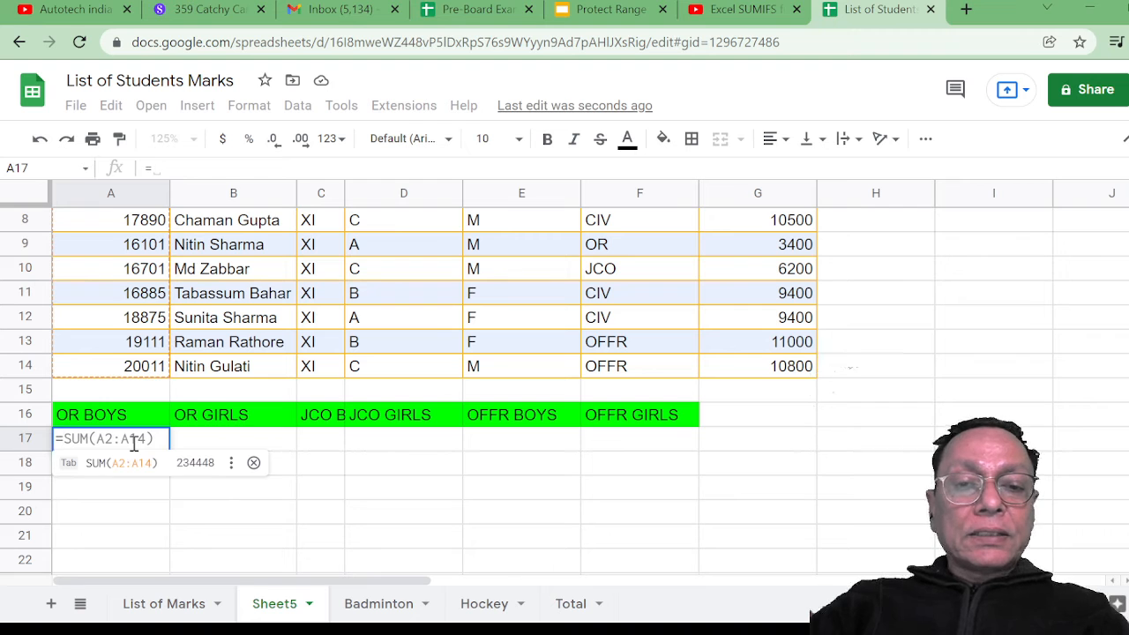
{"action": "type", "text": "S"}
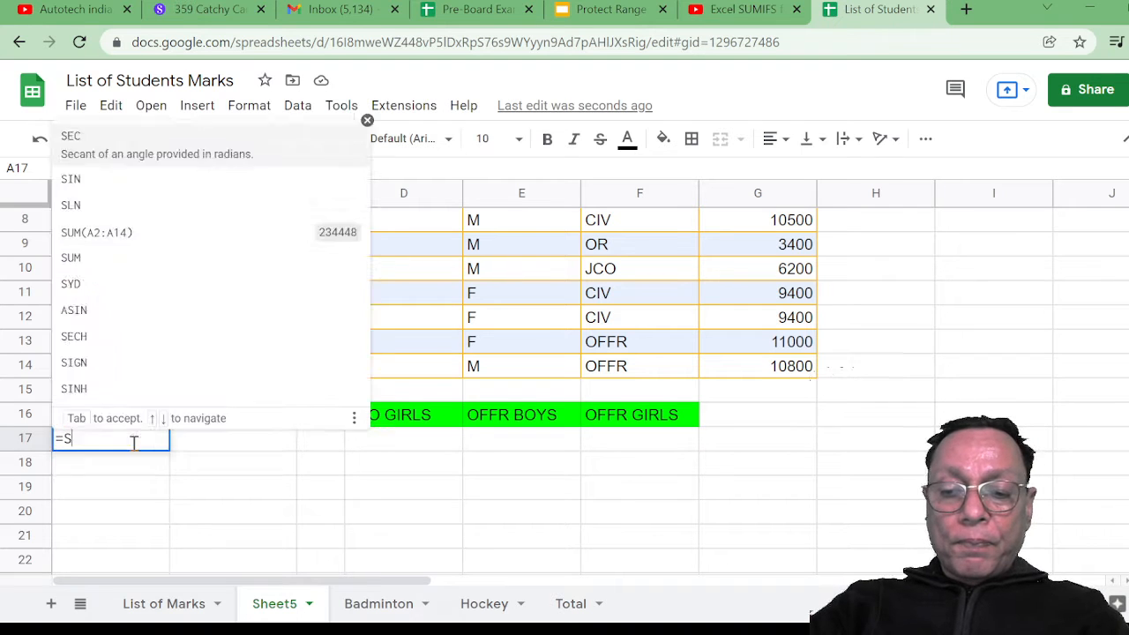
{"action": "type", "text": "UMIFA"}
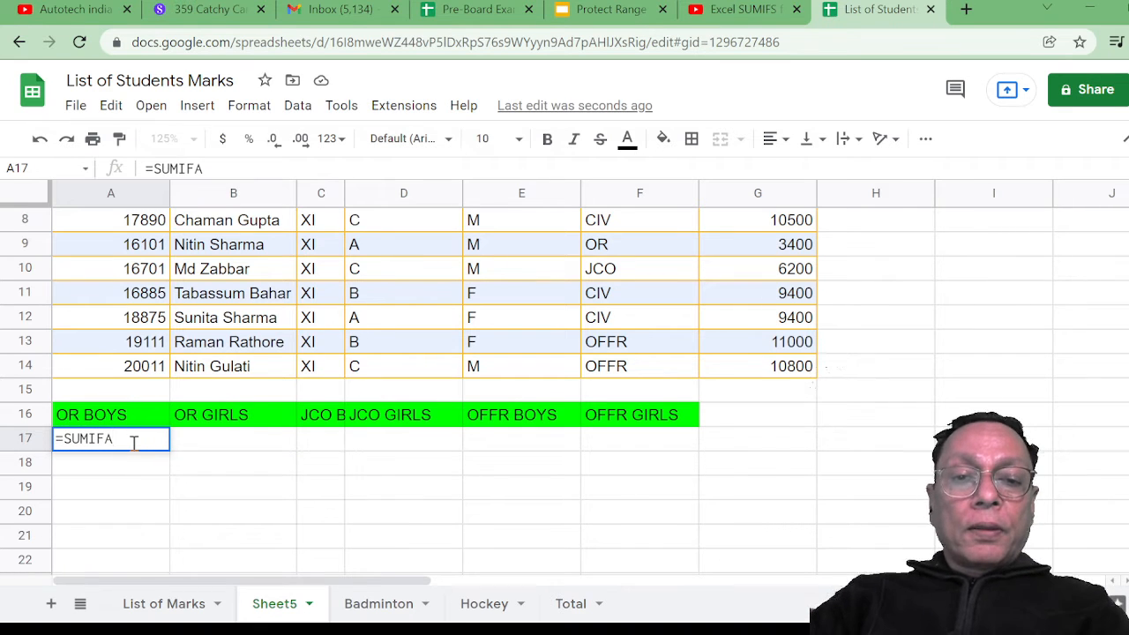
{"action": "key", "text": "BackSpace"}
{"action": "type", "text": "S"}
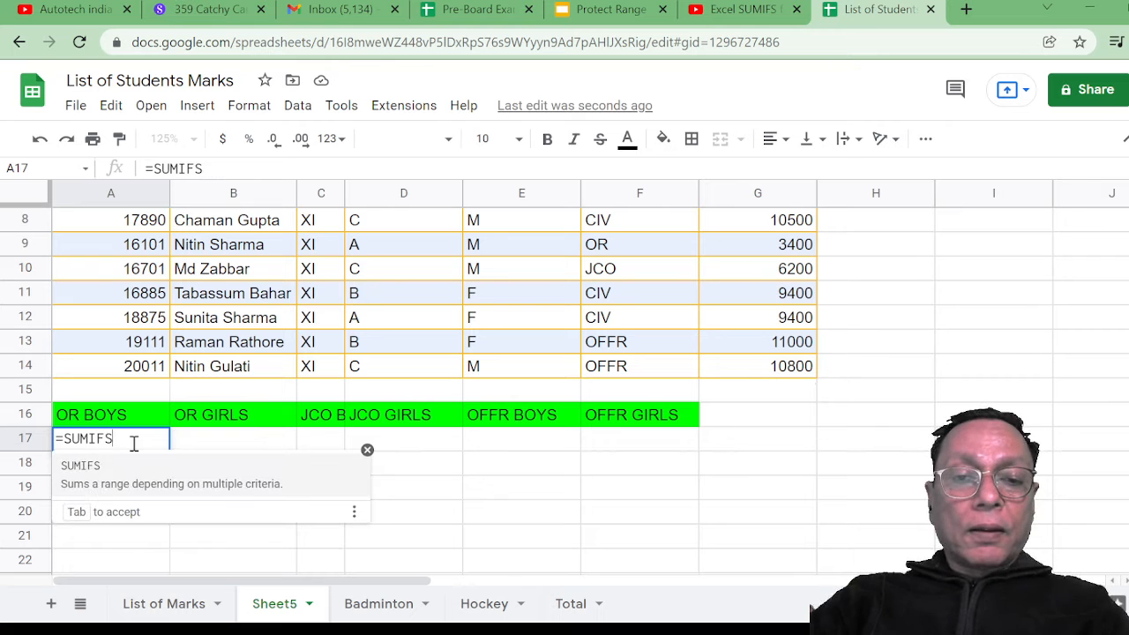
{"action": "type", "text": ")"}
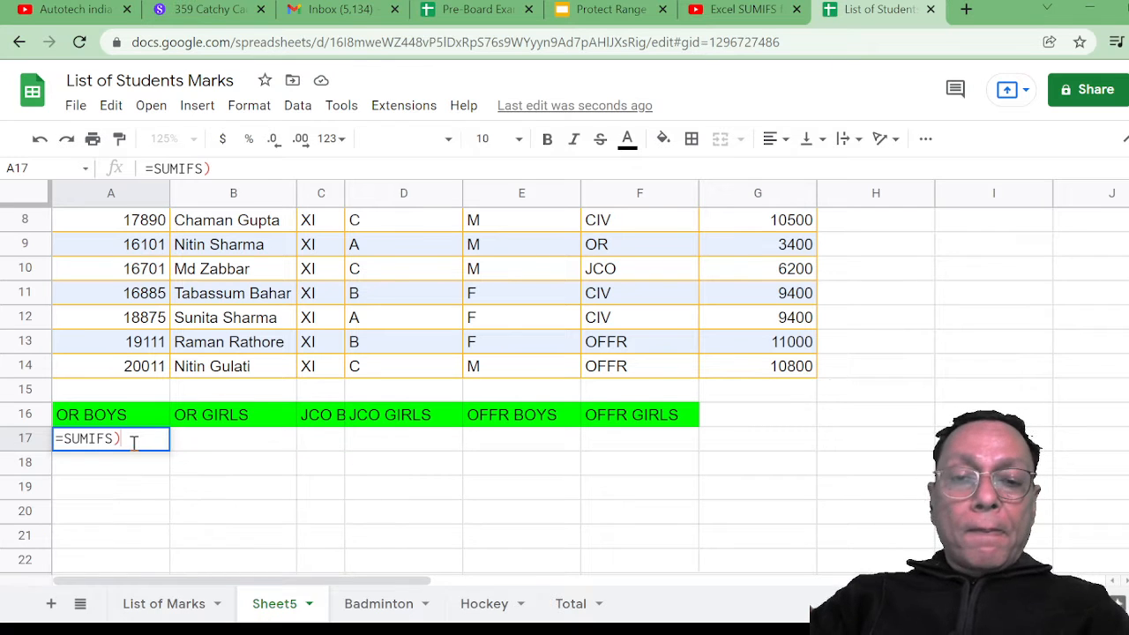
{"action": "key", "text": "BackSpace"}
{"action": "type", "text": "("}
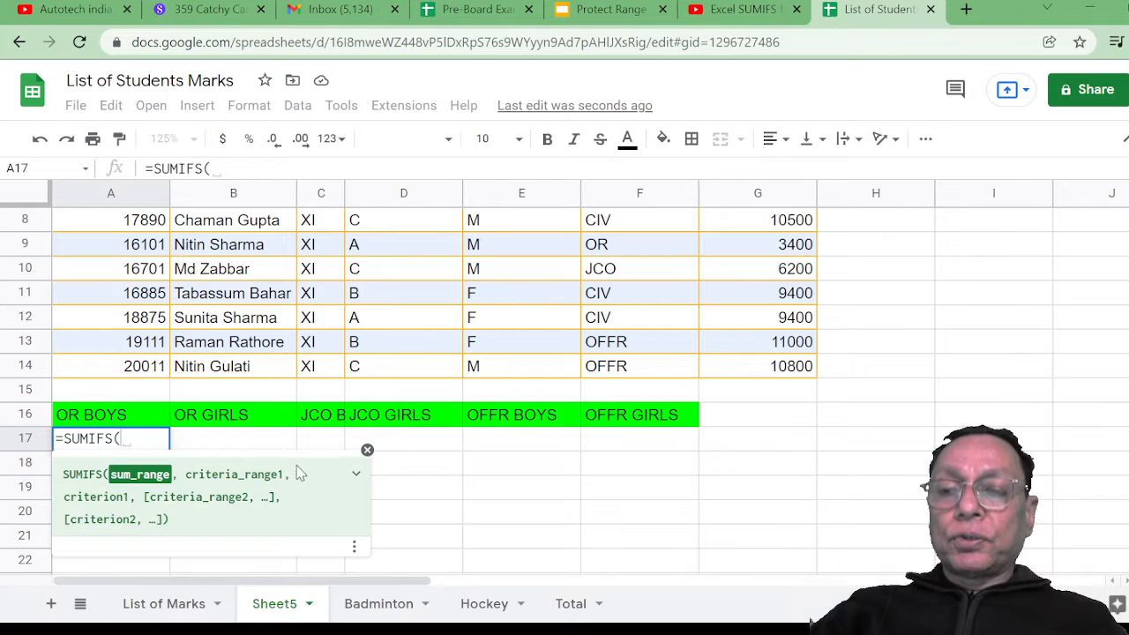
Set the formula's sum range to the Fee values in G2:G14.
{"action": "left_click", "coordinate": [781, 379]}
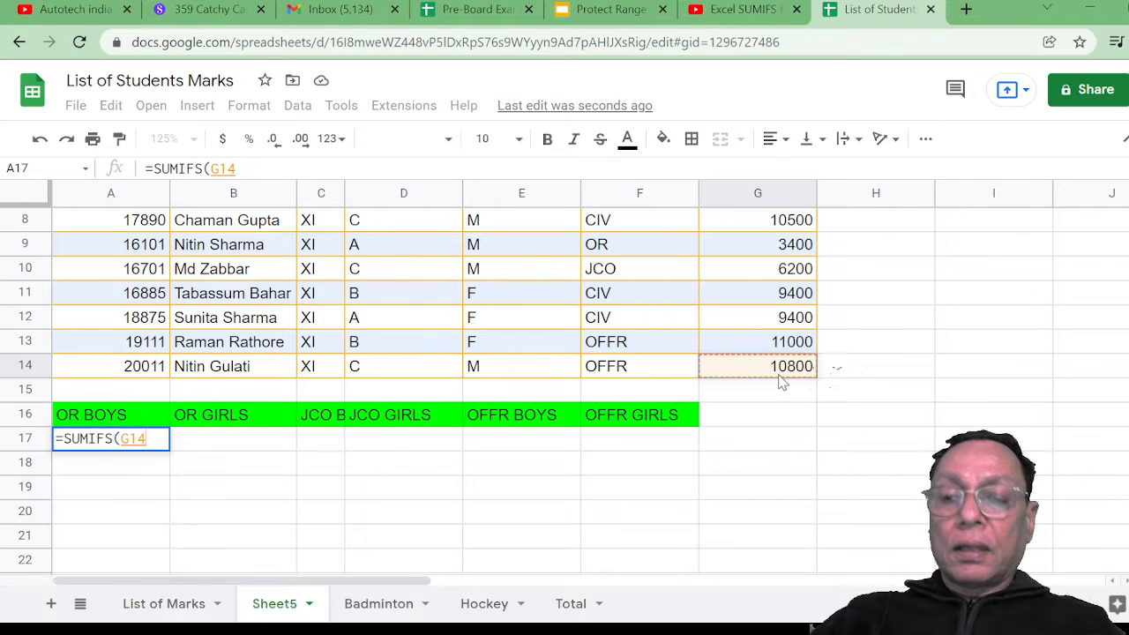
{"action": "key", "text": "shift+Up"}
{"action": "key", "text": "shift+Up"}
{"action": "key", "text": "shift+Up"}
{"action": "key", "text": "shift+Up"}
{"action": "key", "text": "shift+Up"}
{"action": "key", "text": "shift+Up"}
{"action": "key", "text": "shift+Up"}
{"action": "key", "text": "shift+Up"}
{"action": "key", "text": "shift+Up"}
{"action": "key", "text": "shift+Up"}
{"action": "key", "text": "shift+Up"}
{"action": "key", "text": "shift+Up"}
{"action": "key", "text": "shift+Up"}
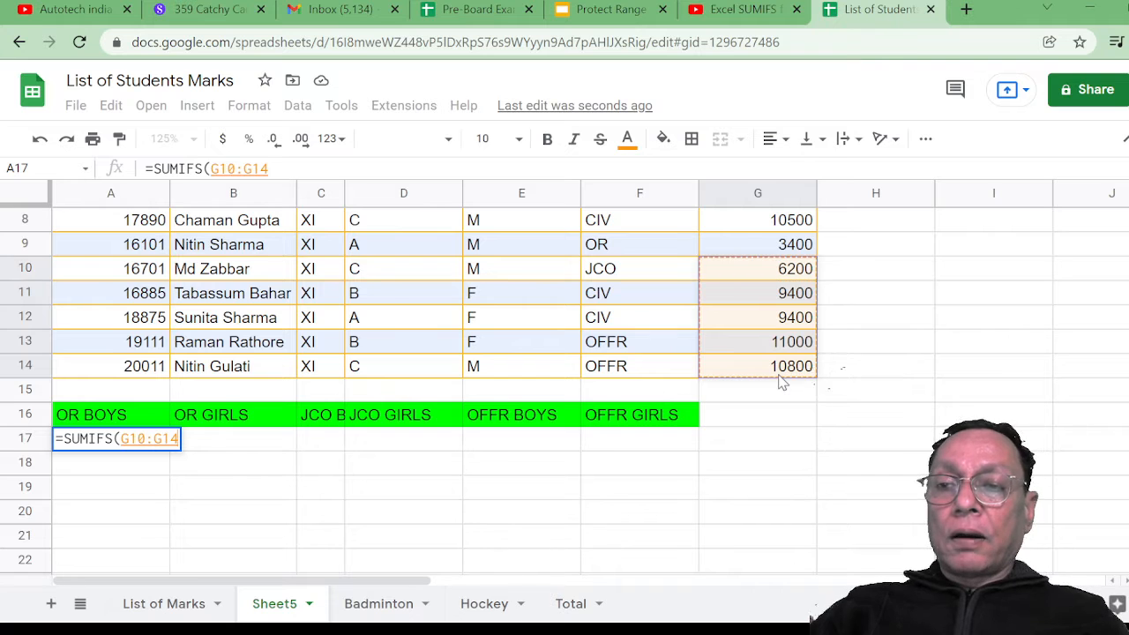
{"action": "key", "text": "shift+Down"}
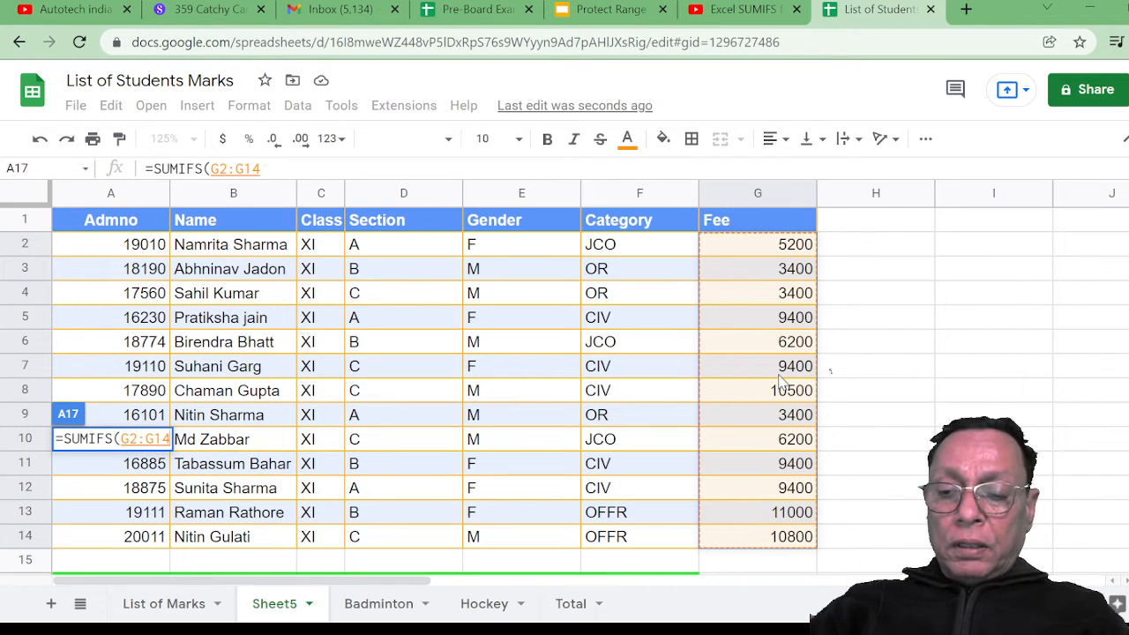
{"action": "type", "text": ","}
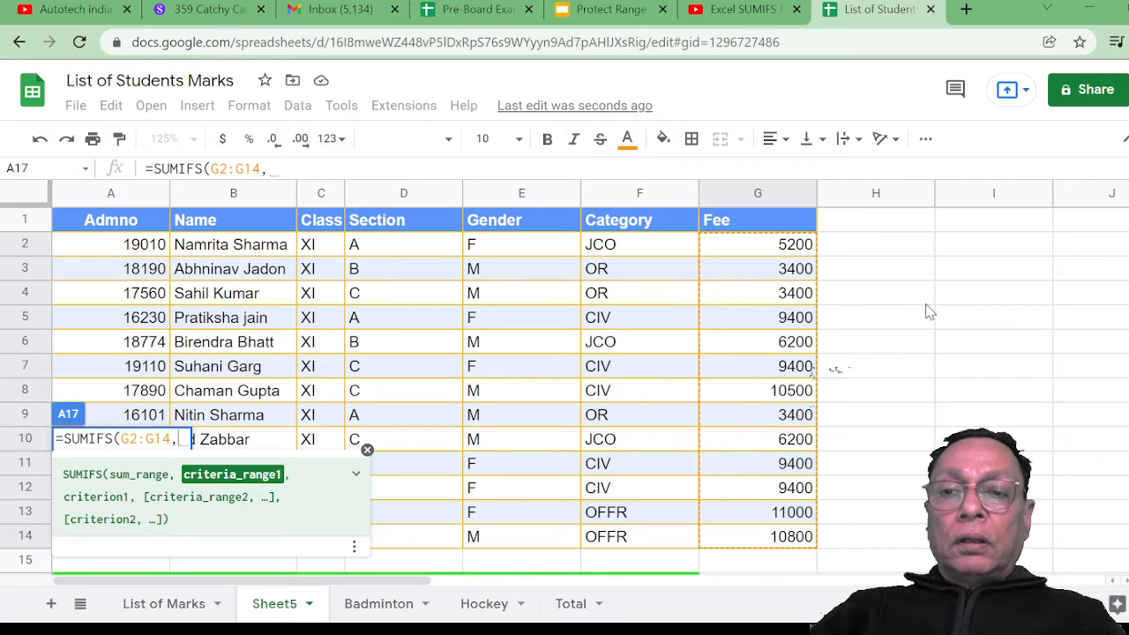
Add the Gender range E2:E14 with the criterion "M" as the formula's first condition.
{"action": "left_click", "coordinate": [507, 250]}
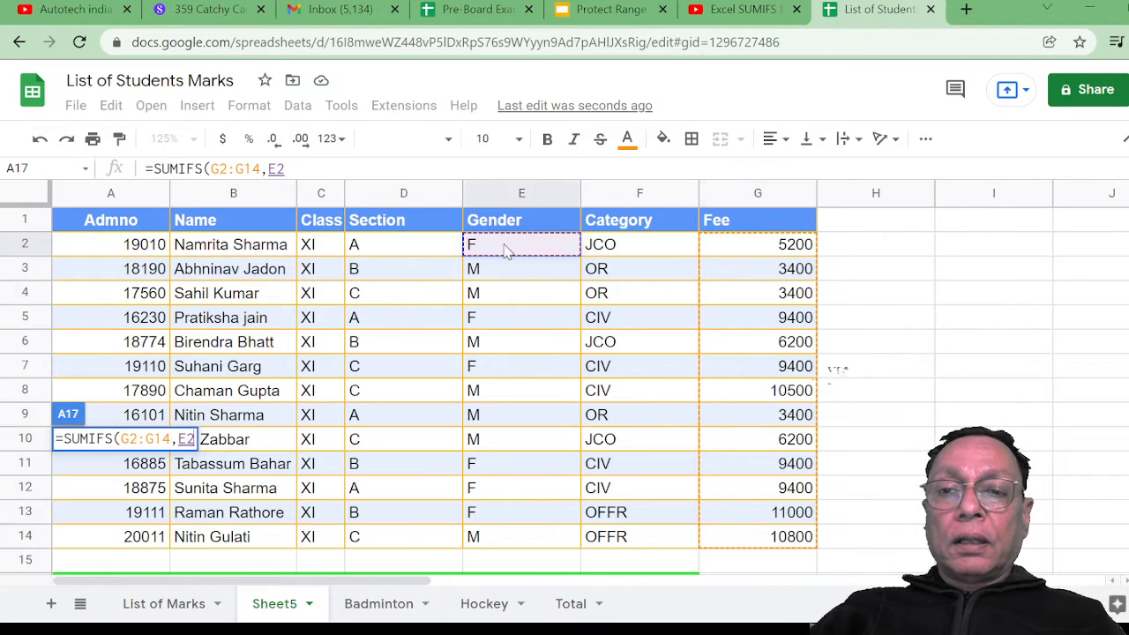
{"action": "left_click_drag", "start_coordinate": [508, 249], "coordinate": [512, 537]}
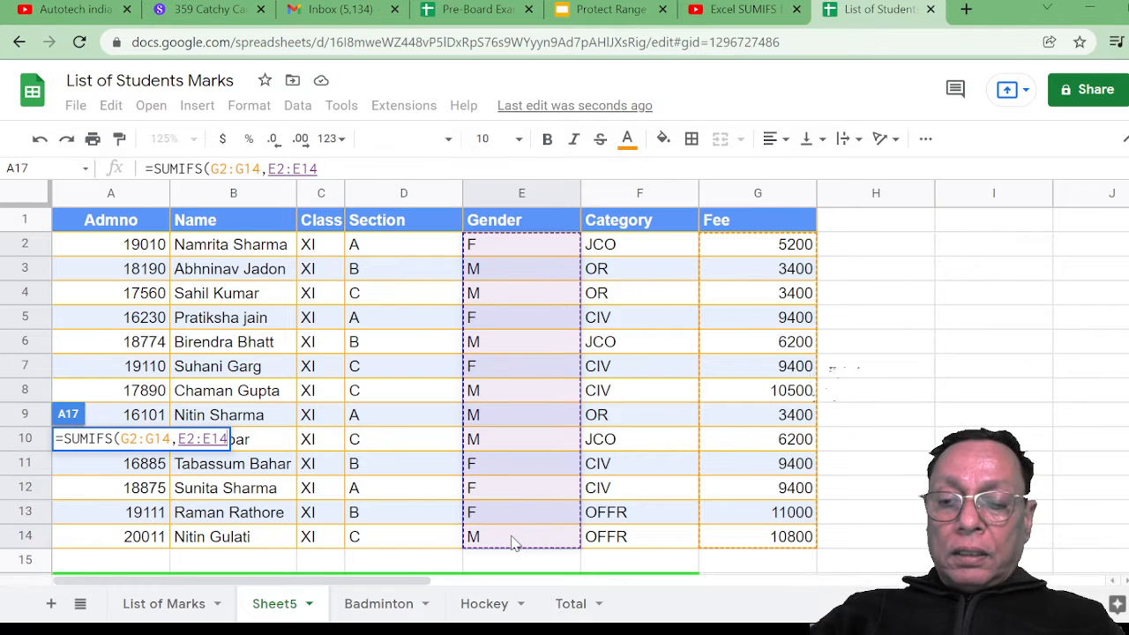
{"action": "type", "text": ","}
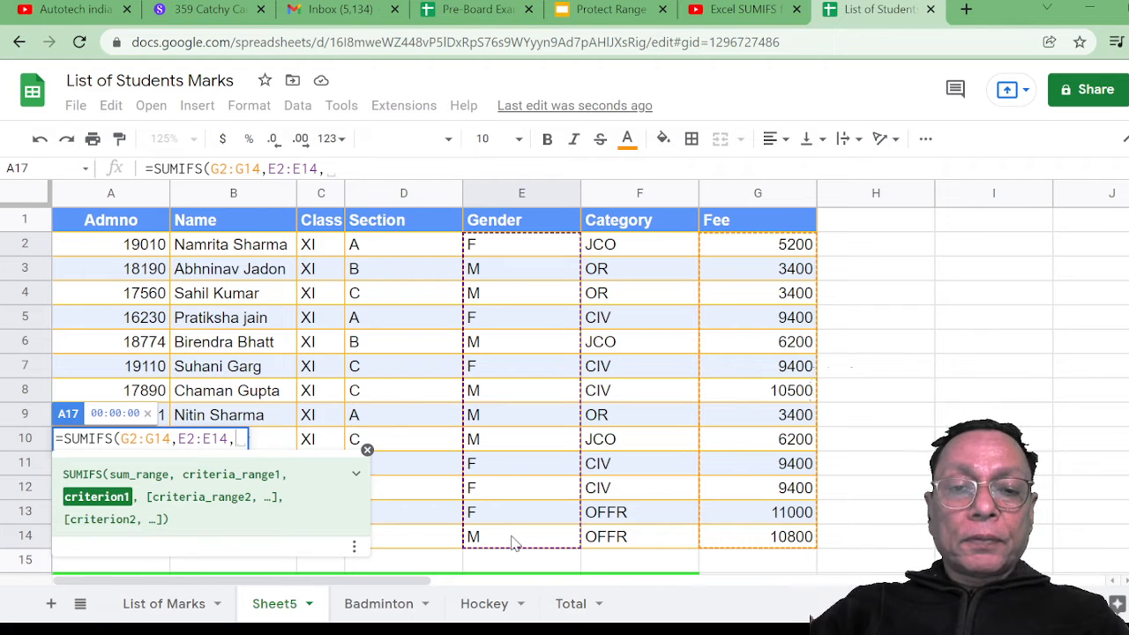
{"action": "type", "text": "\""}
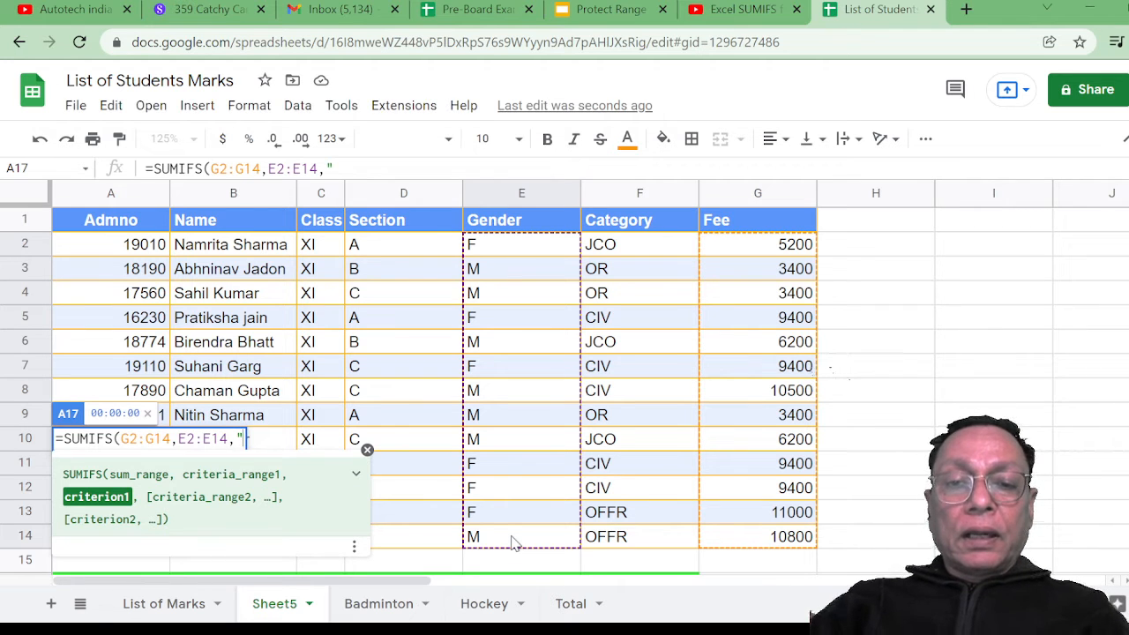
{"action": "type", "text": "m"}
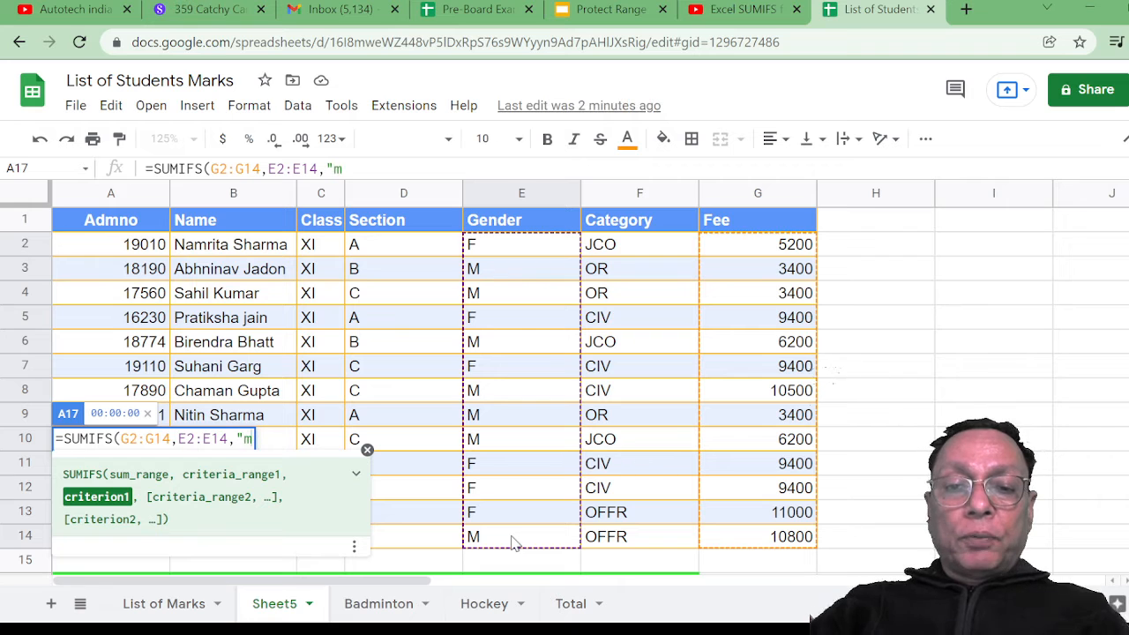
{"action": "key", "text": "BackSpace"}
{"action": "type", "text": "M"}
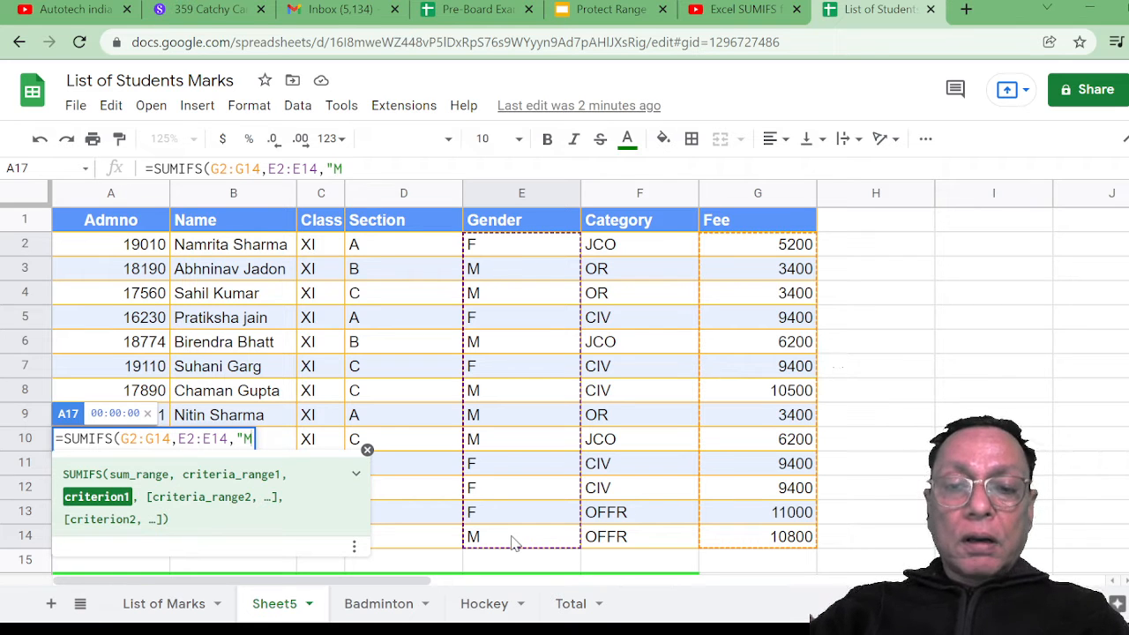
{"action": "type", "text": "\""}
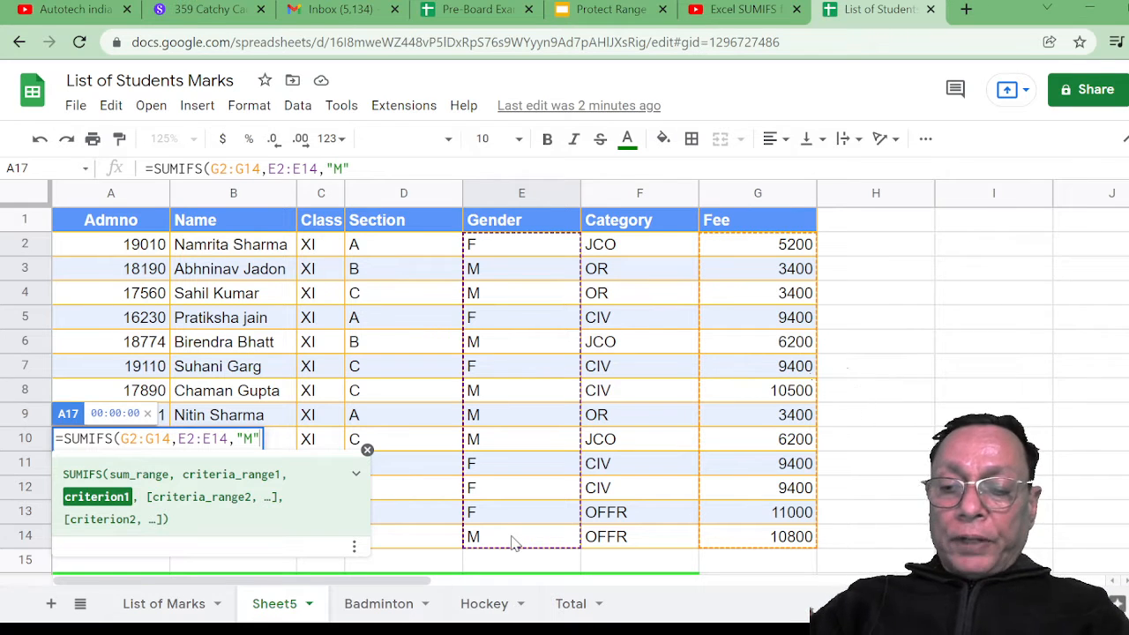
{"action": "type", "text": ","}
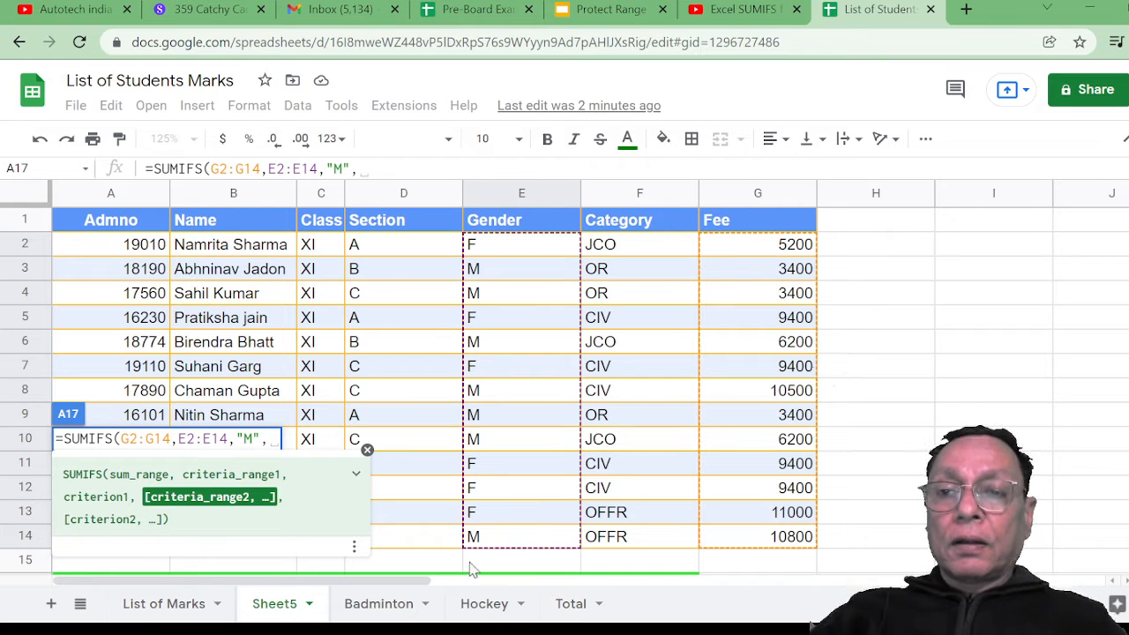
Add the Category range F2:F14 with the criterion "OR" as the second condition and complete the formula.
{"action": "left_click_drag", "start_coordinate": [622, 253], "coordinate": [628, 543]}
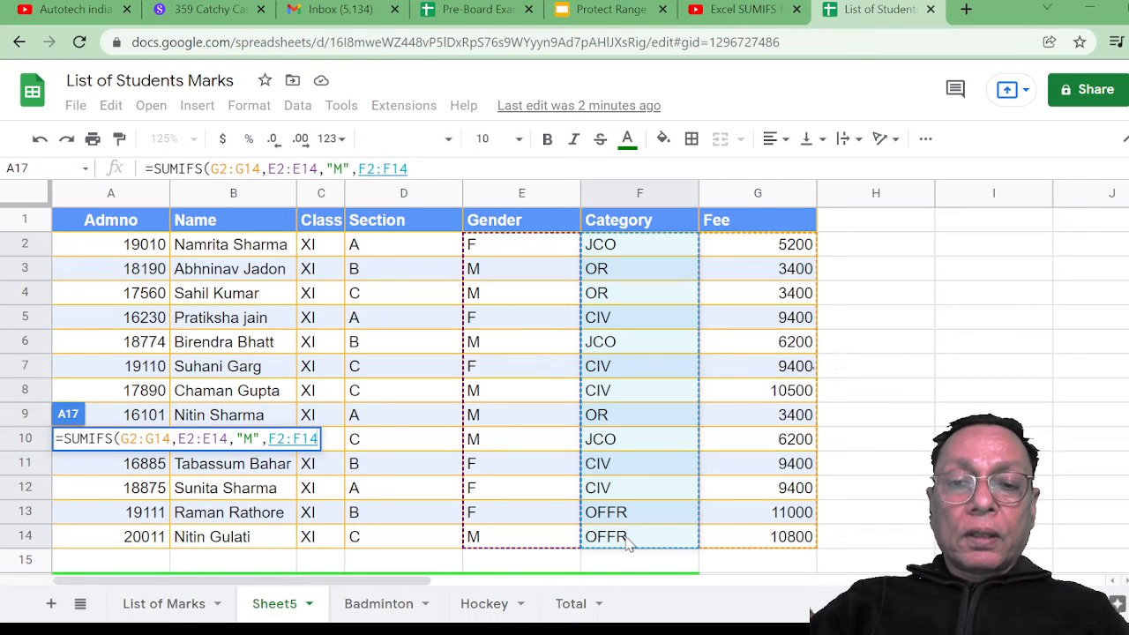
{"action": "type", "text": ",\""}
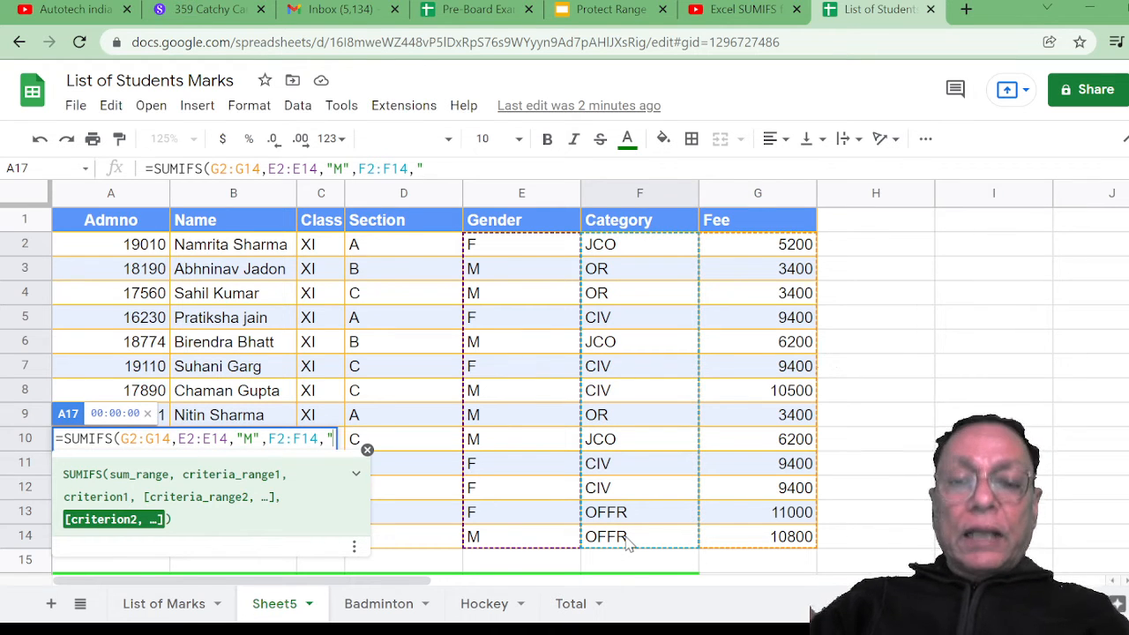
{"action": "type", "text": "OR"}
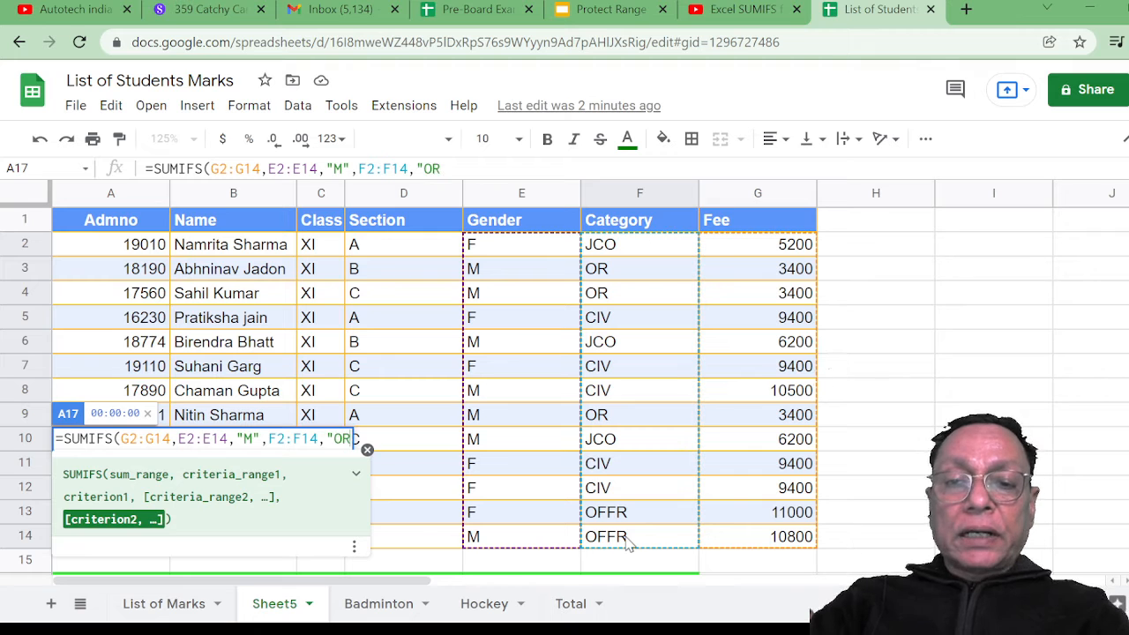
{"action": "type", "text": "\""}
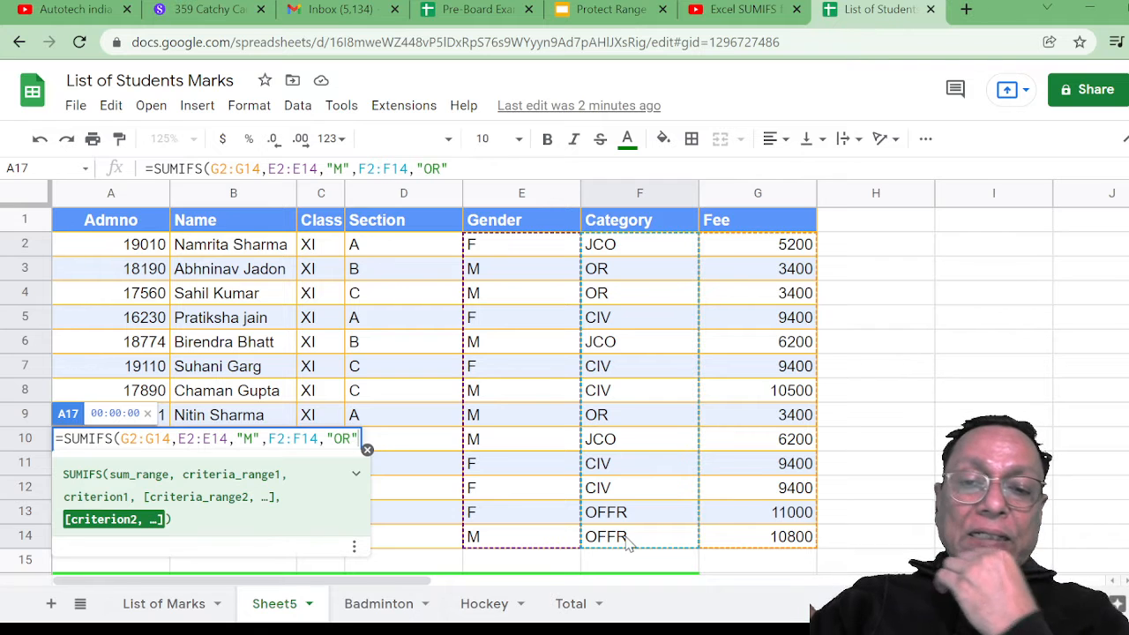
{"action": "type", "text": ")"}
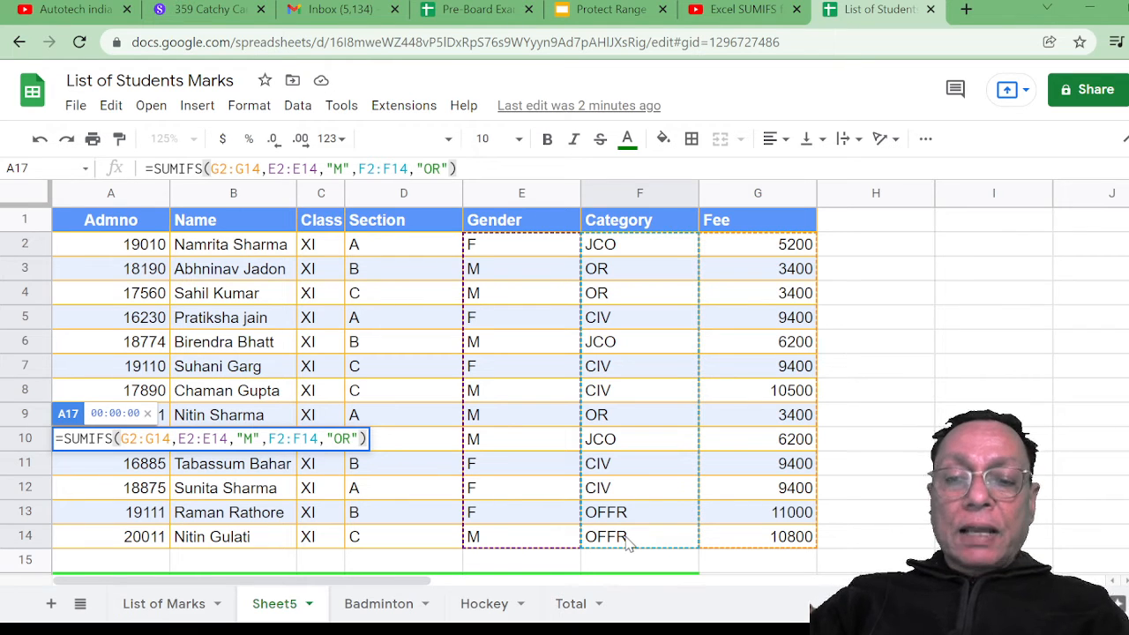
{"action": "key", "text": "Return"}
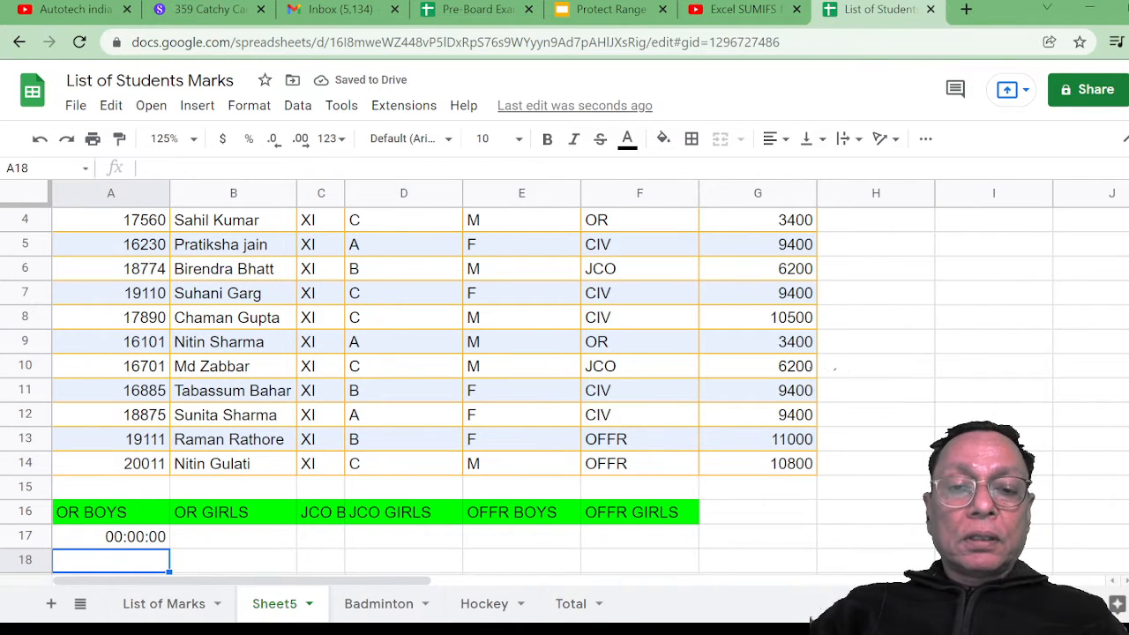
Apply the custom number format 0.00 to the OR BOYS total in cell A17.
{"action": "left_click", "coordinate": [95, 544]}
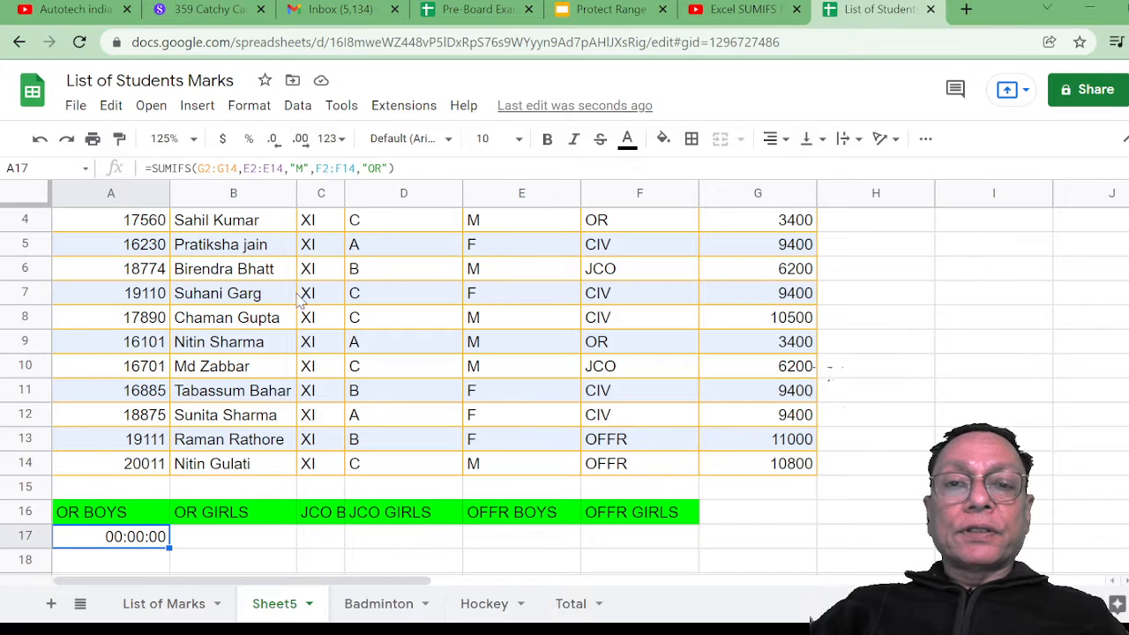
{"action": "left_click", "coordinate": [246, 108]}
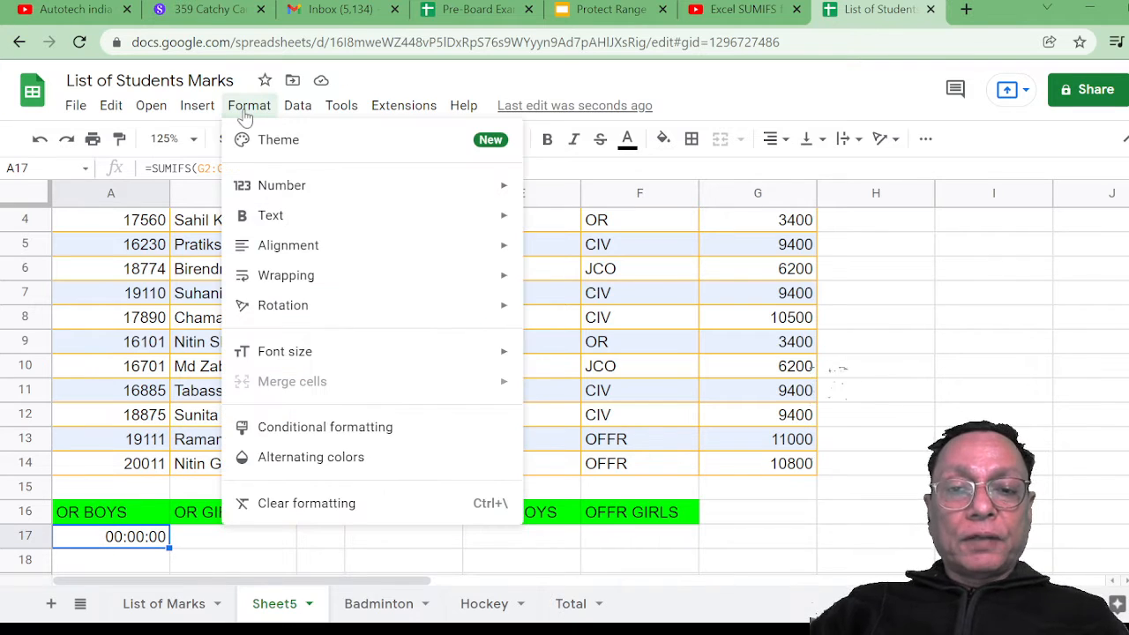
{"action": "mouse_move", "coordinate": [275, 196]}
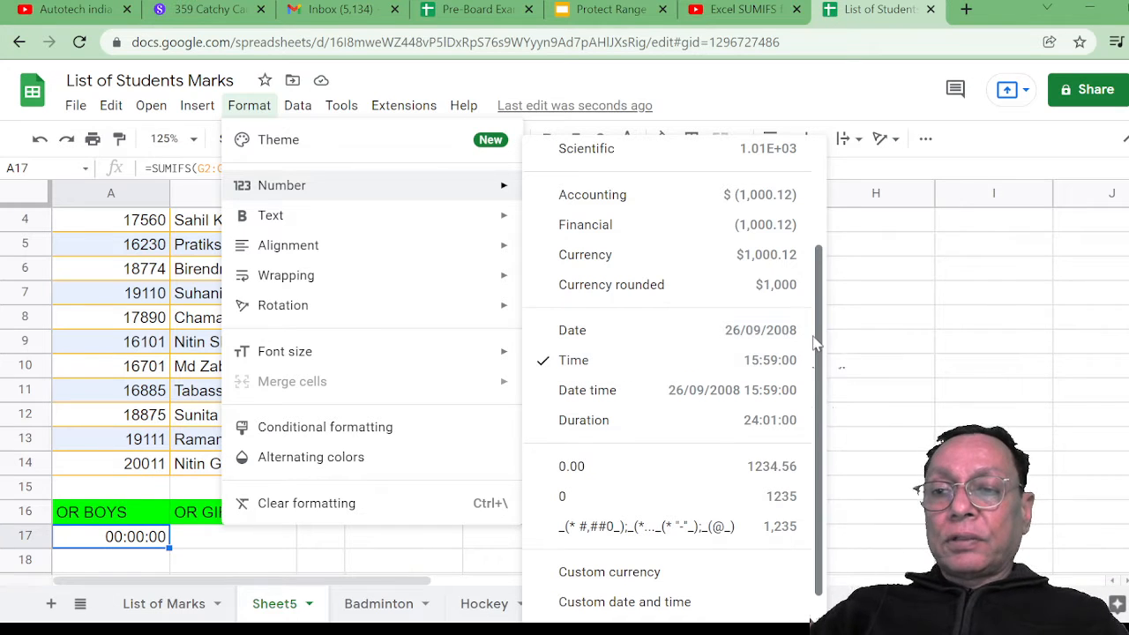
{"action": "scroll", "coordinate": [818, 319], "scroll_direction": "up", "scroll_amount": 1}
{"action": "left_click_drag", "start_coordinate": [819, 320], "coordinate": [816, 260]}
{"action": "scroll", "coordinate": [817, 260], "scroll_direction": "down", "scroll_amount": 3}
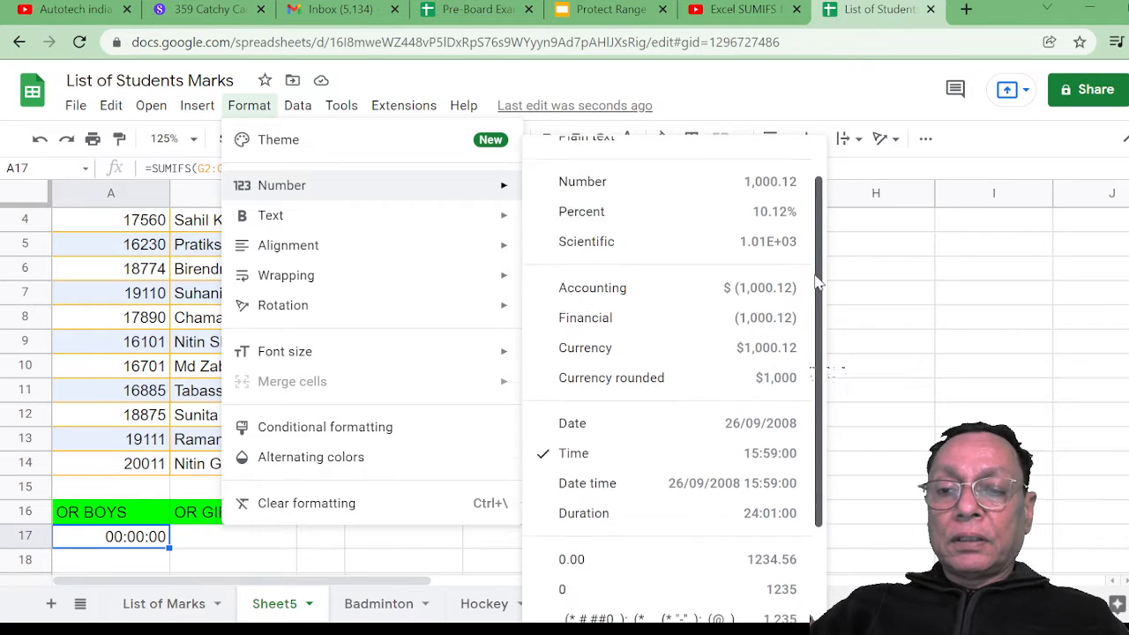
{"action": "left_click", "coordinate": [691, 604]}
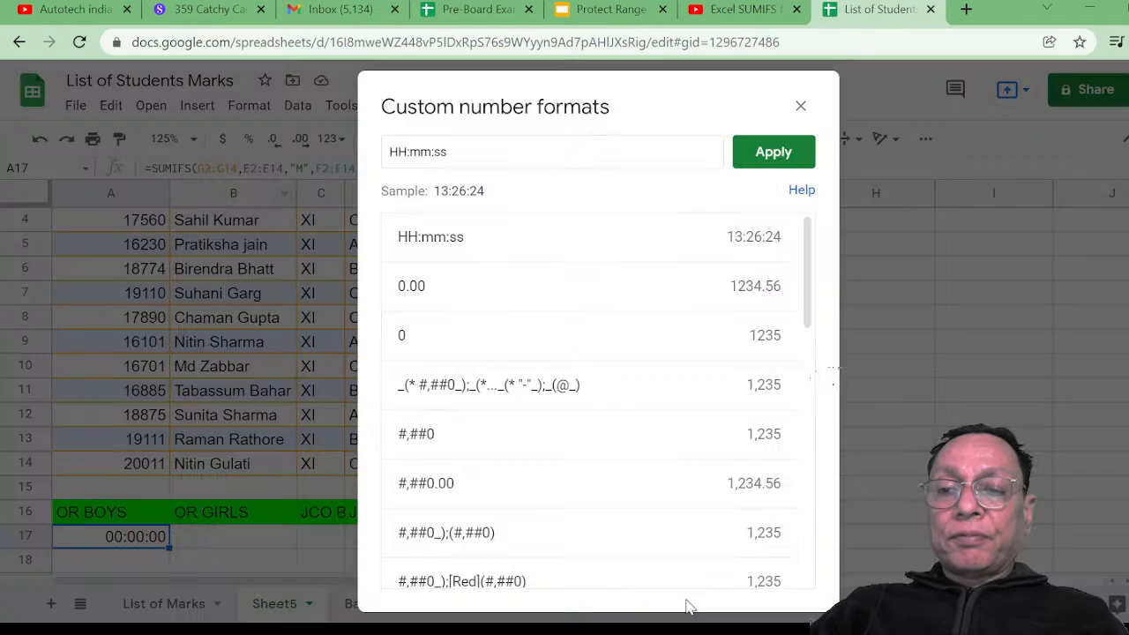
{"action": "left_click", "coordinate": [525, 299]}
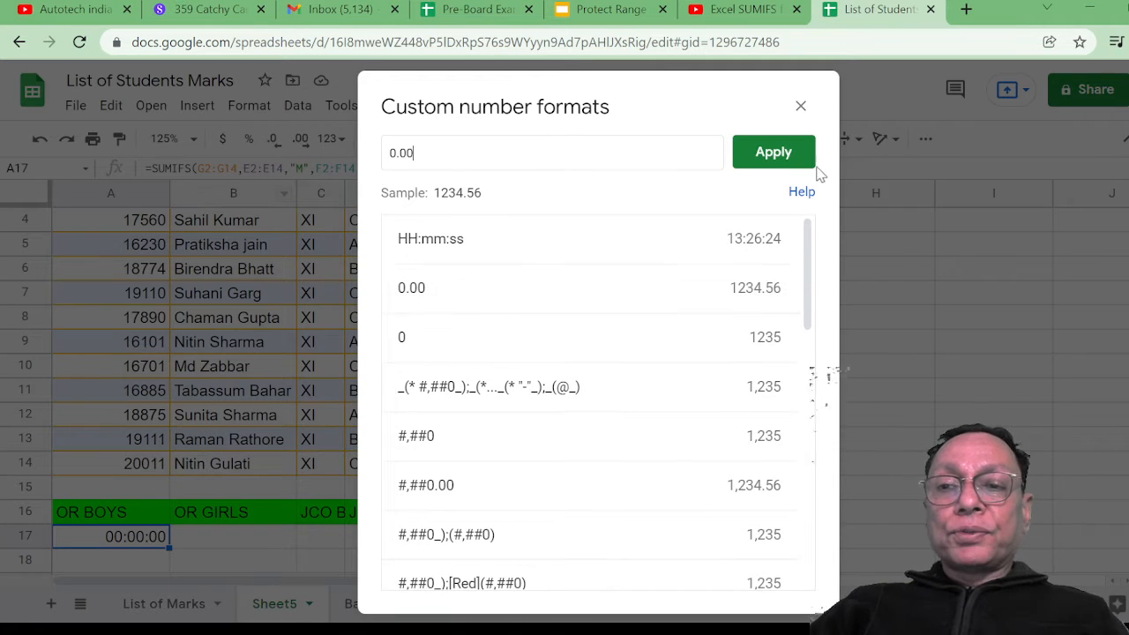
{"action": "left_click", "coordinate": [776, 154]}
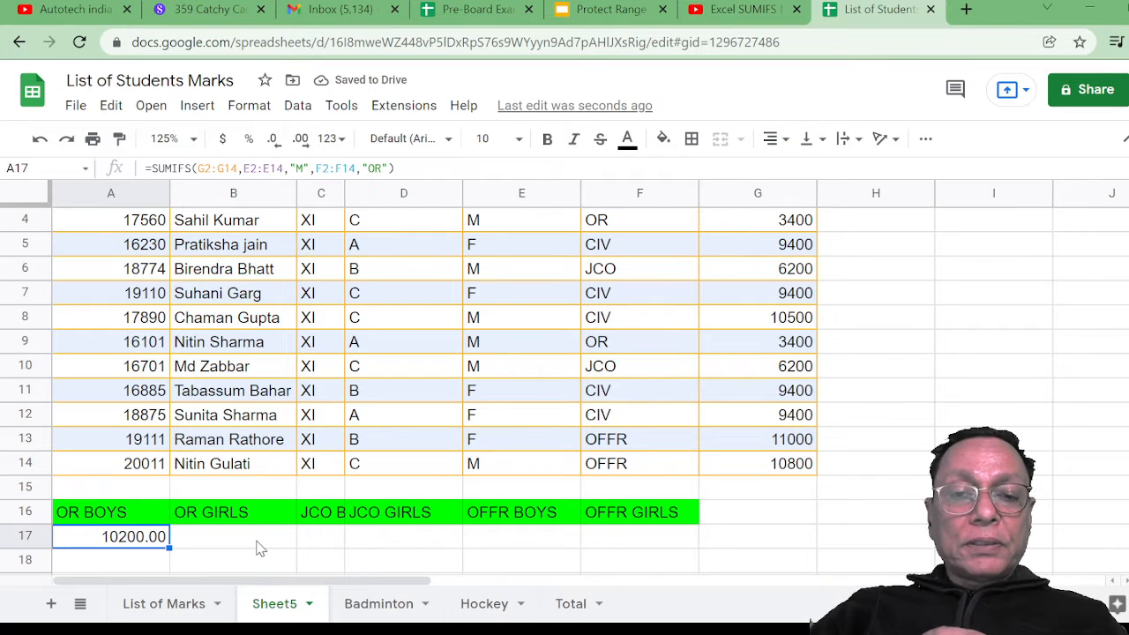
Start a SUMIFS formula in B17 for OR GIRLS with the Fee values G2:G14 as the sum range.
{"action": "left_click", "coordinate": [185, 547]}
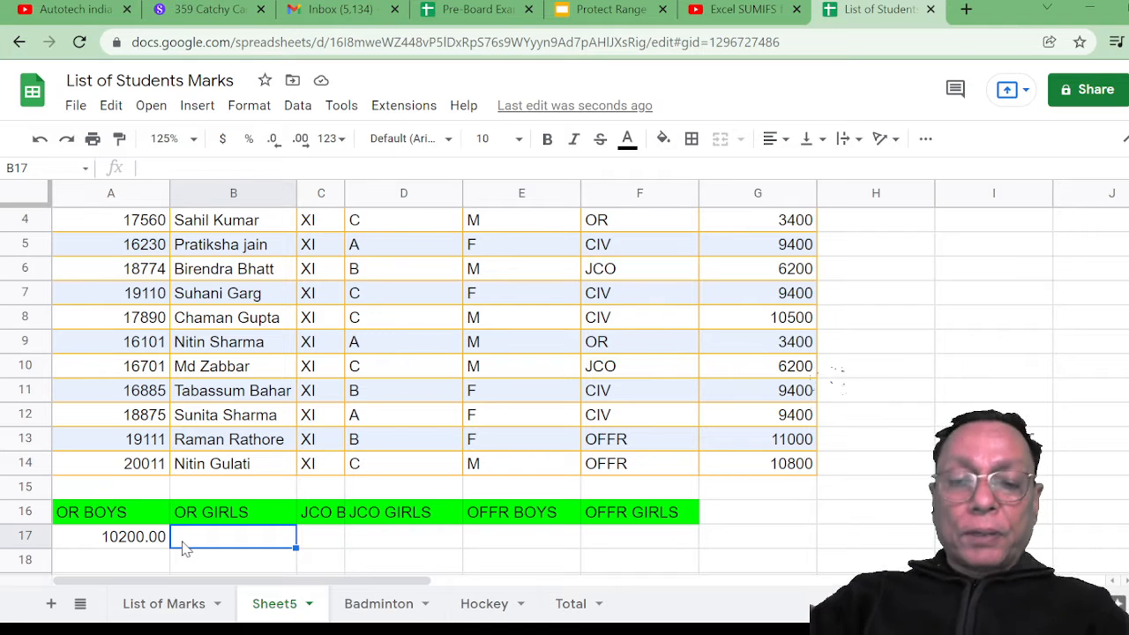
{"action": "type", "text": "="}
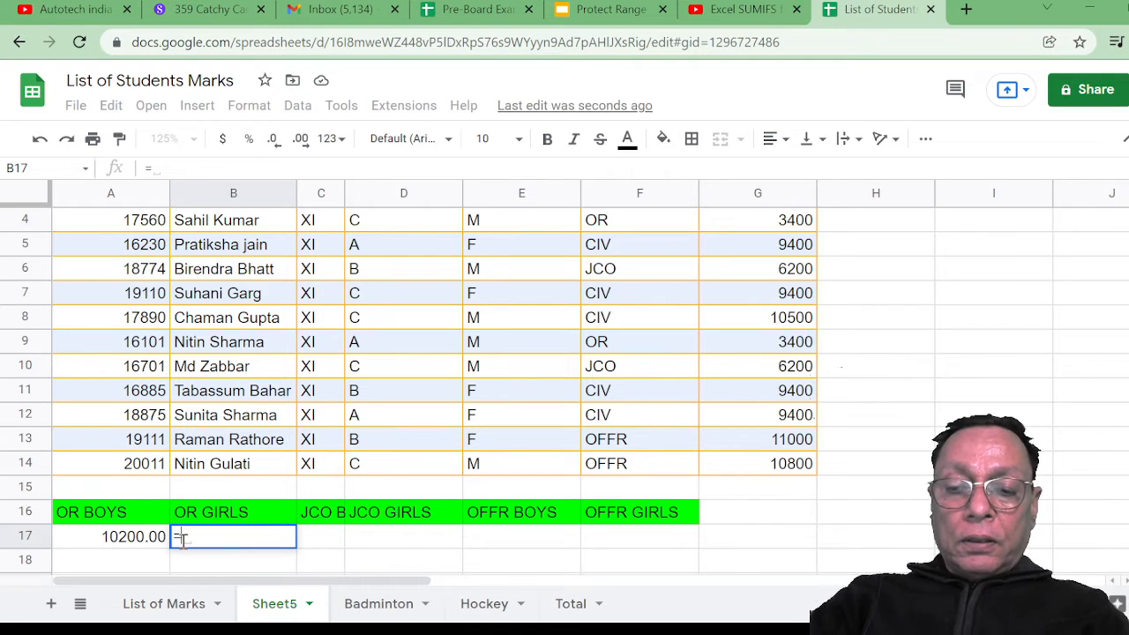
{"action": "type", "text": "SUMIF"}
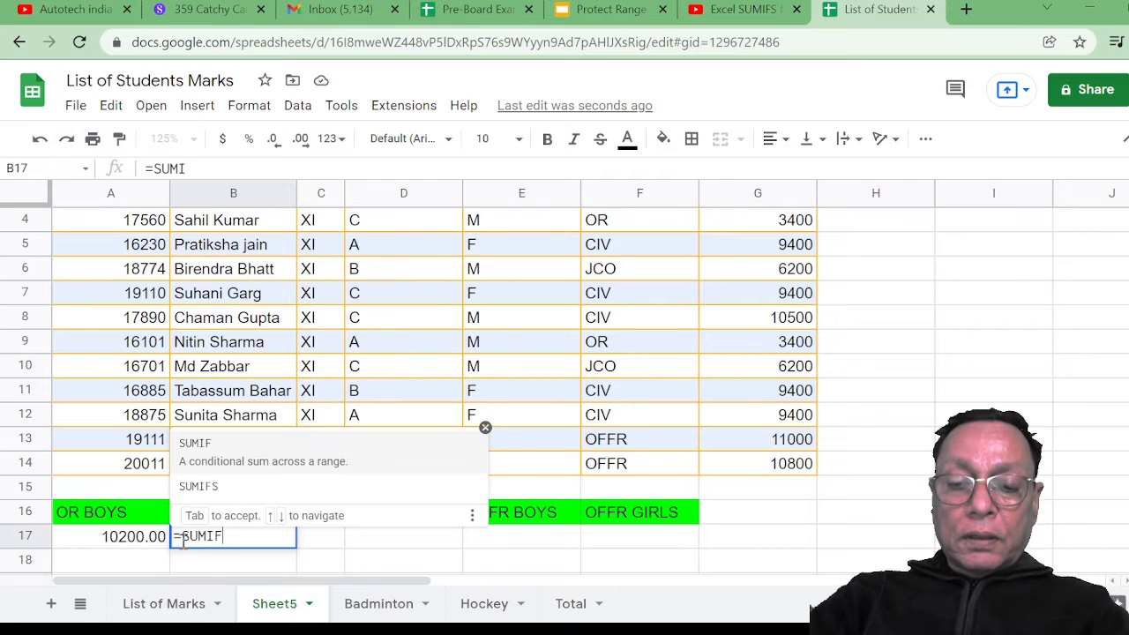
{"action": "type", "text": "S("}
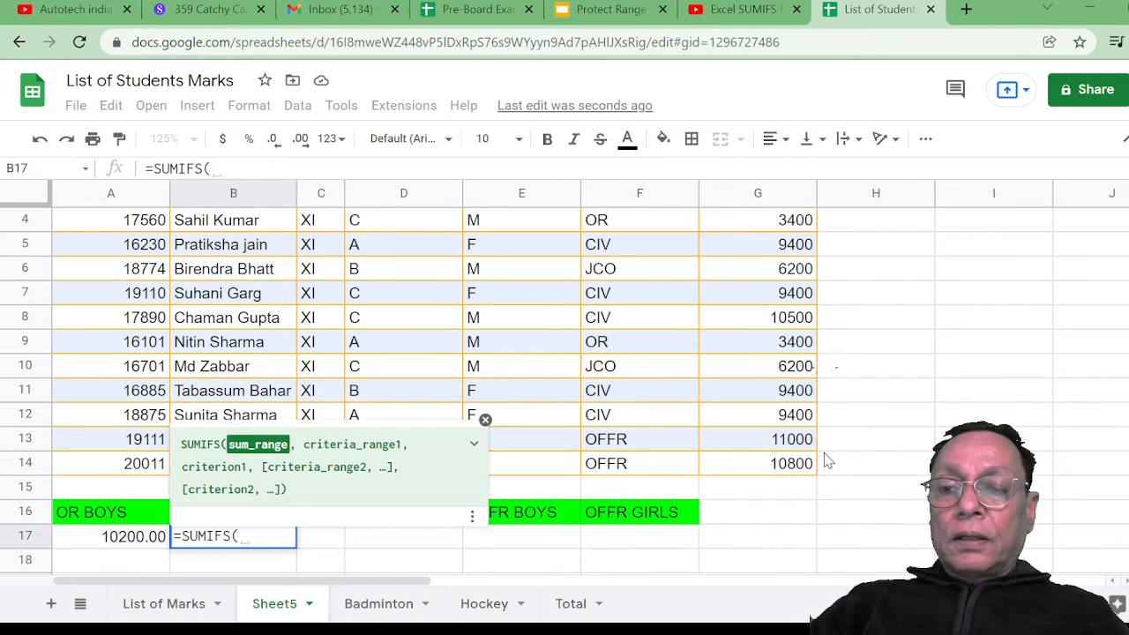
{"action": "left_click_drag", "start_coordinate": [792, 473], "coordinate": [775, 298]}
{"action": "mouse_move", "coordinate": [772, 247]}
{"action": "left_mouse_down"}
{"action": "mouse_move", "coordinate": [768, 194]}
{"action": "mouse_move", "coordinate": [766, 254]}
{"action": "left_mouse_up"}
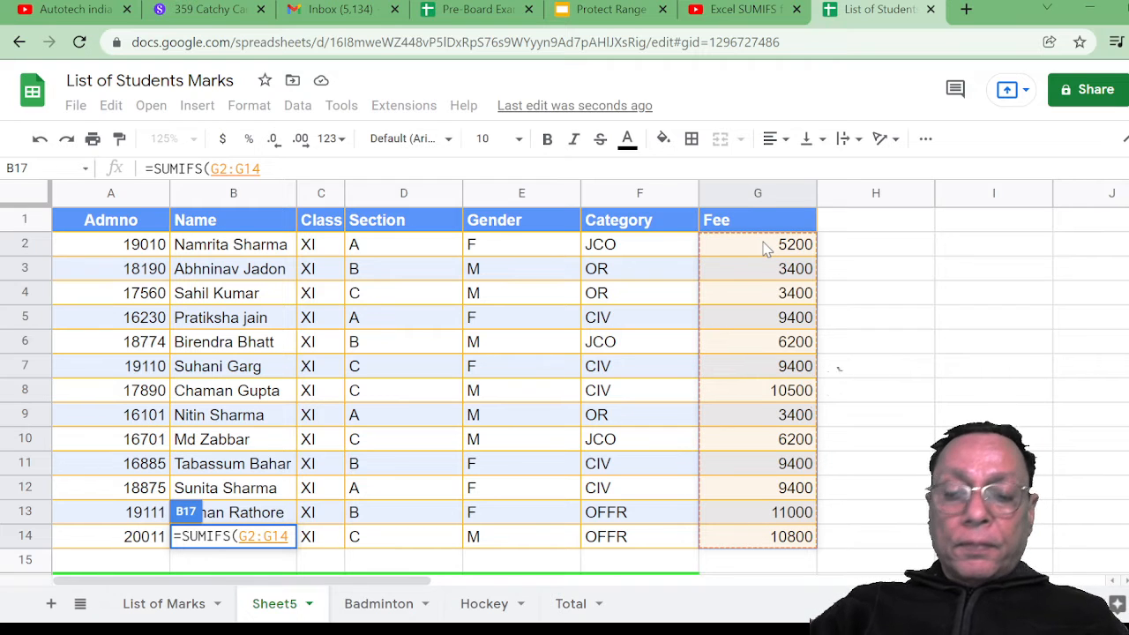
{"action": "type", "text": ","}
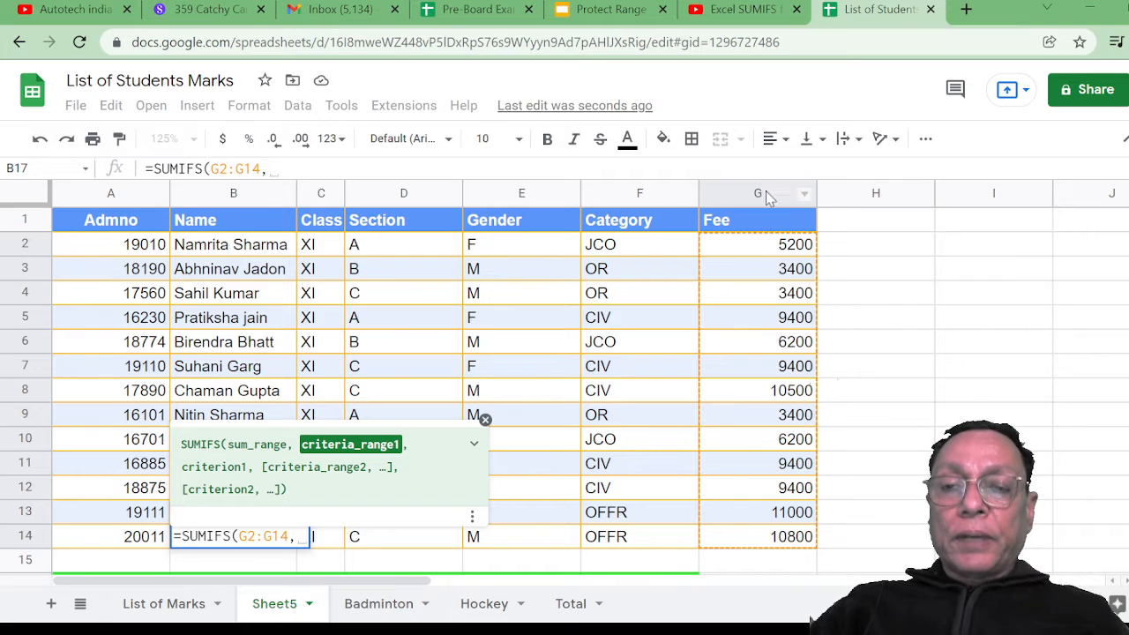
Add the Gender range E2:E14 with the criterion "F" as the first condition of the OR GIRLS formula.
{"action": "left_click_drag", "start_coordinate": [491, 246], "coordinate": [497, 539]}
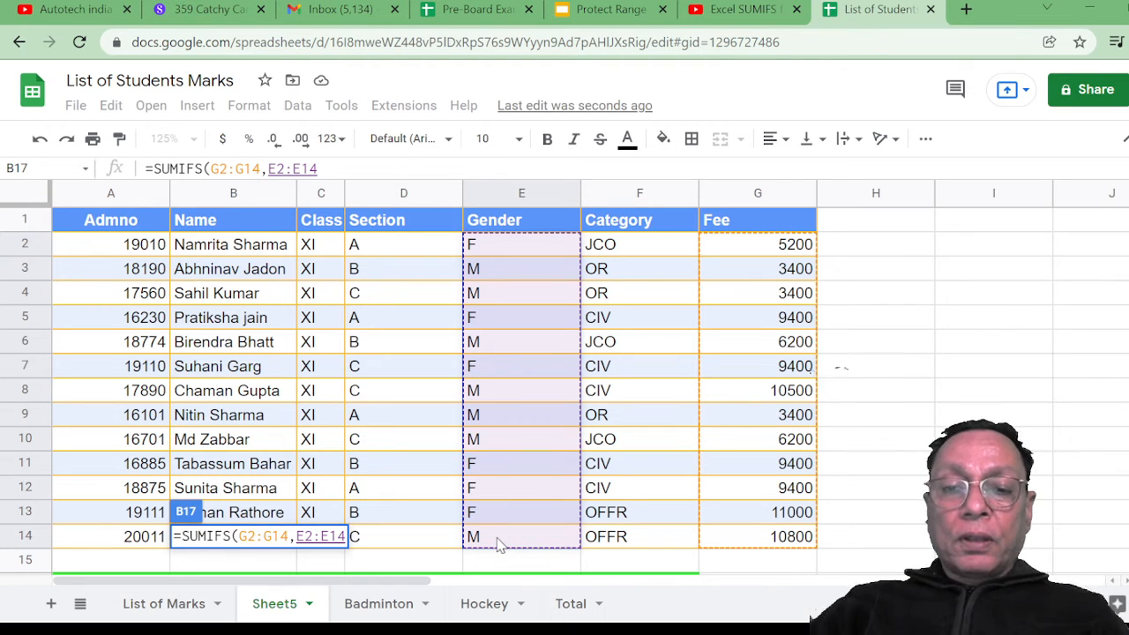
{"action": "type", "text": ",\""}
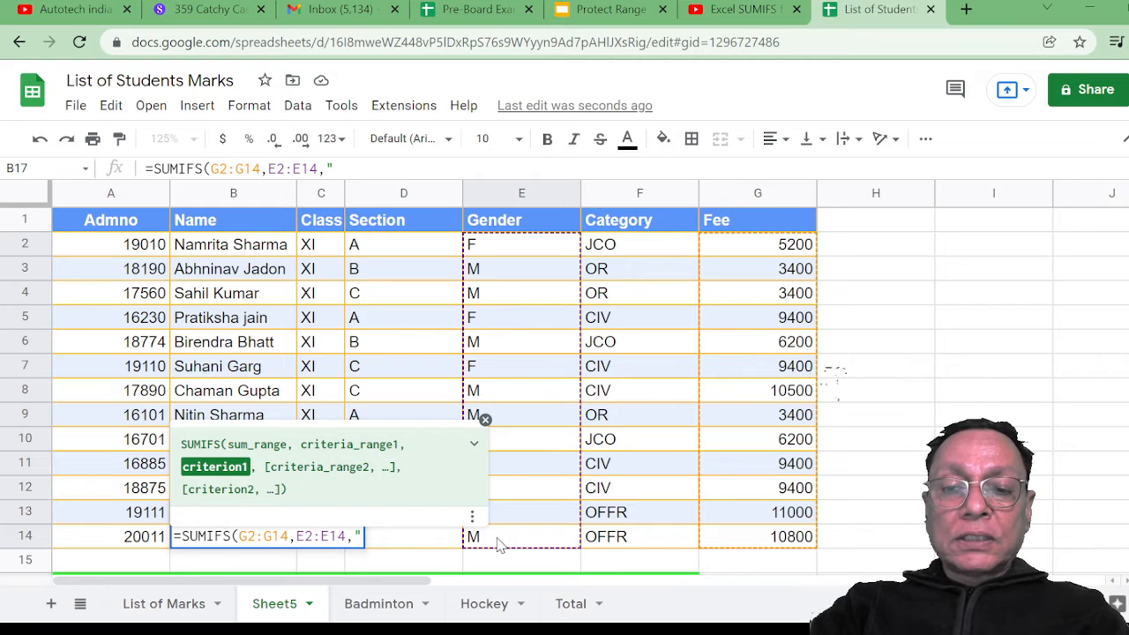
{"action": "type", "text": "F"}
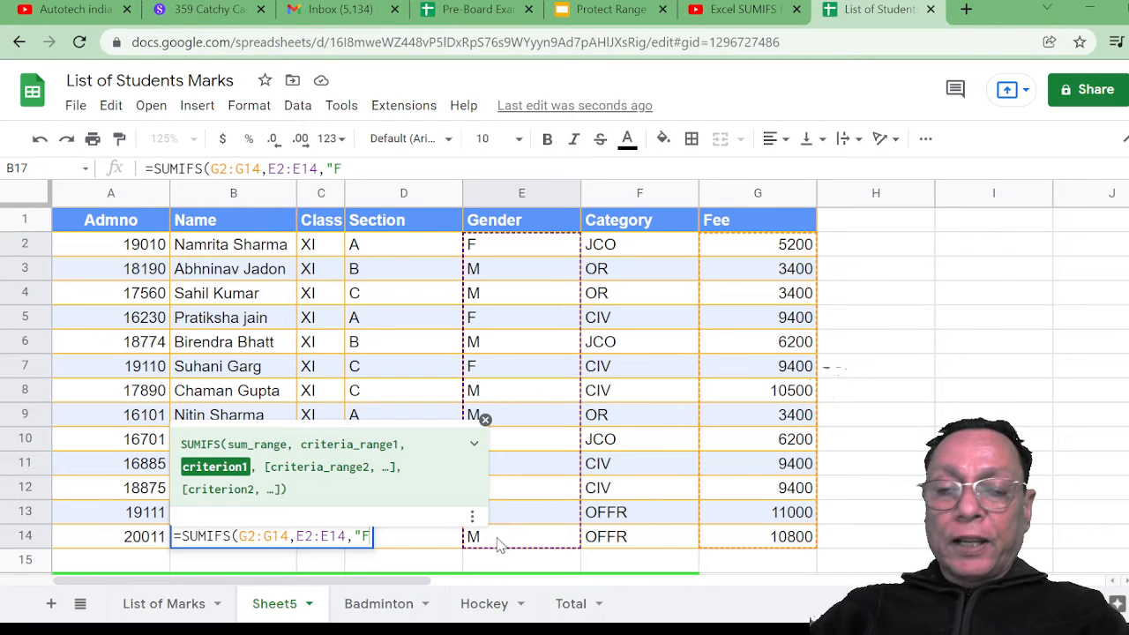
{"action": "type", "text": "\""}
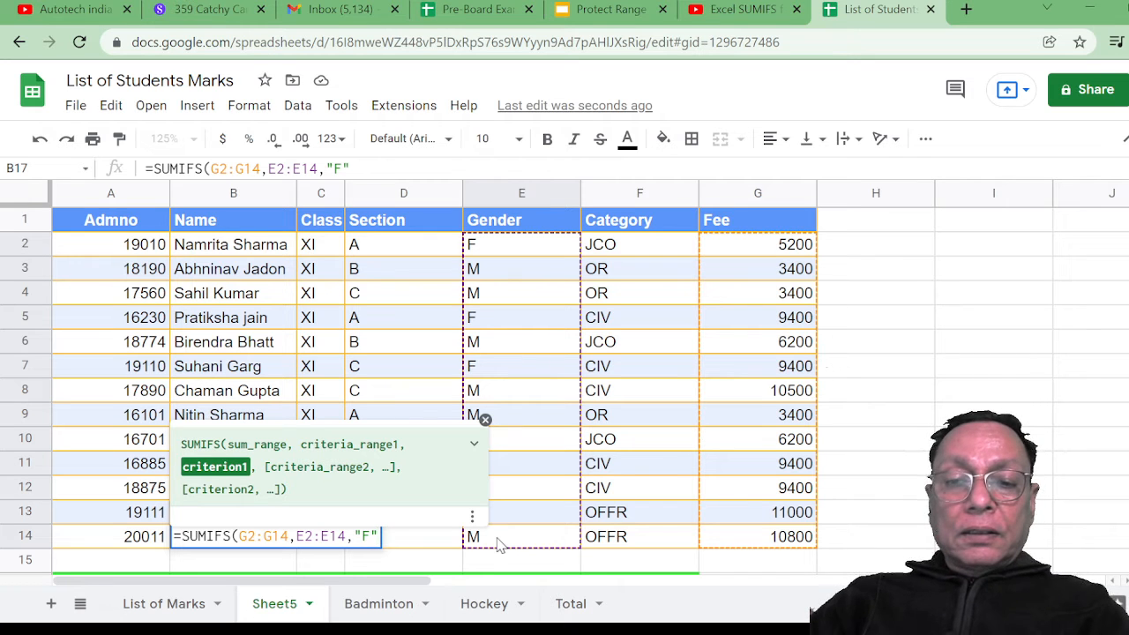
{"action": "type", "text": ","}
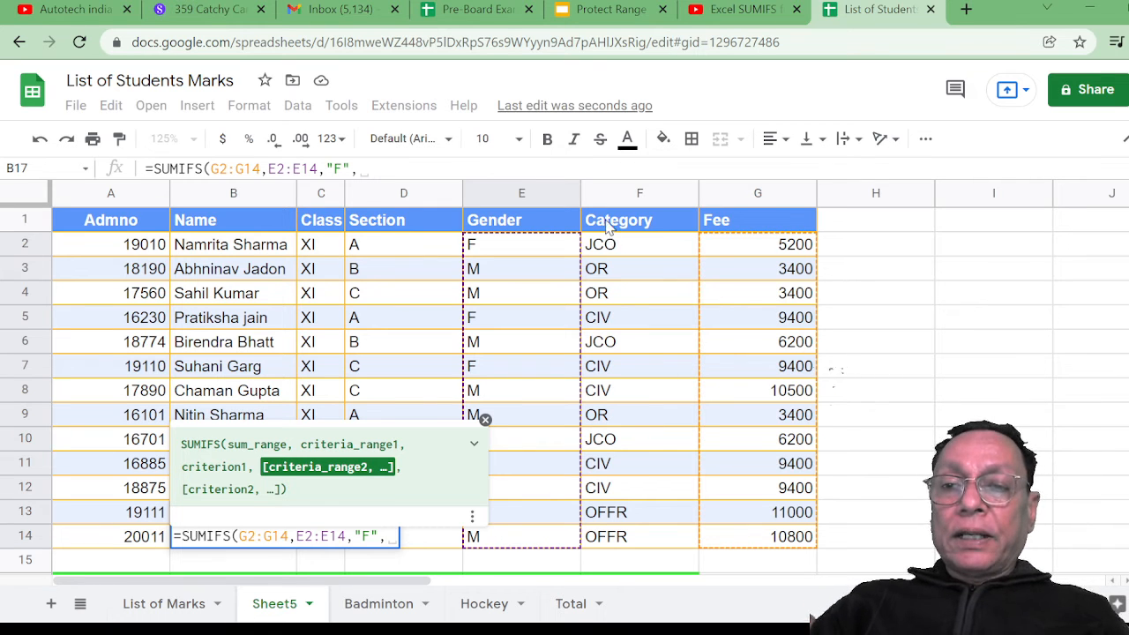
Add the Category range F2:F14 with the criterion "OR" as the second condition, complete the B17 formula and check it against the data.
{"action": "left_click_drag", "start_coordinate": [609, 247], "coordinate": [613, 547]}
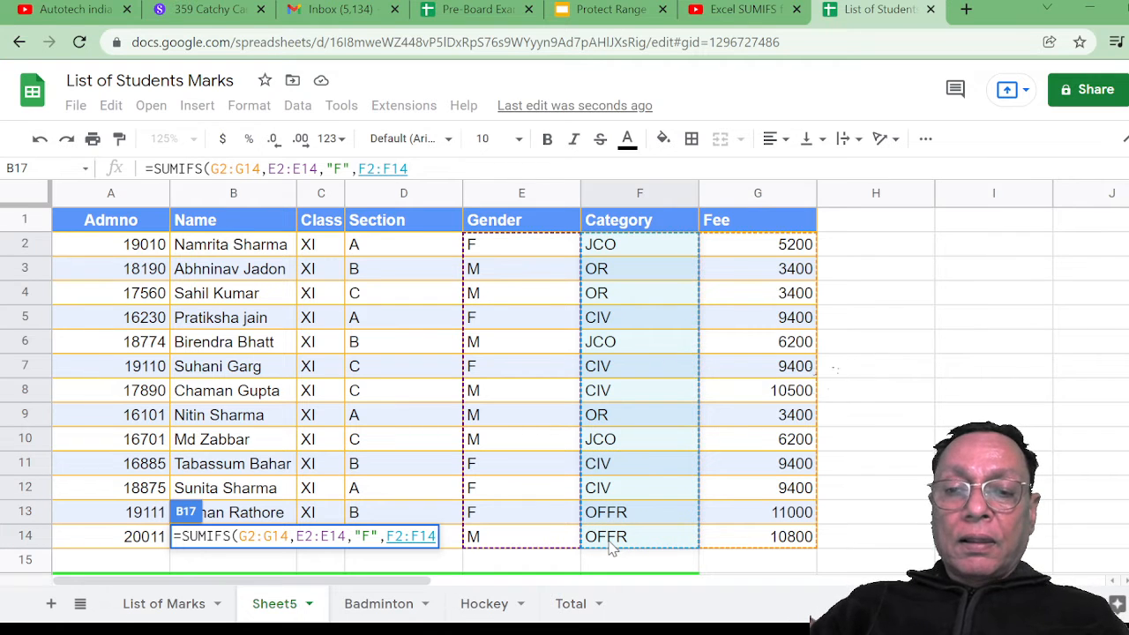
{"action": "type", "text": ","}
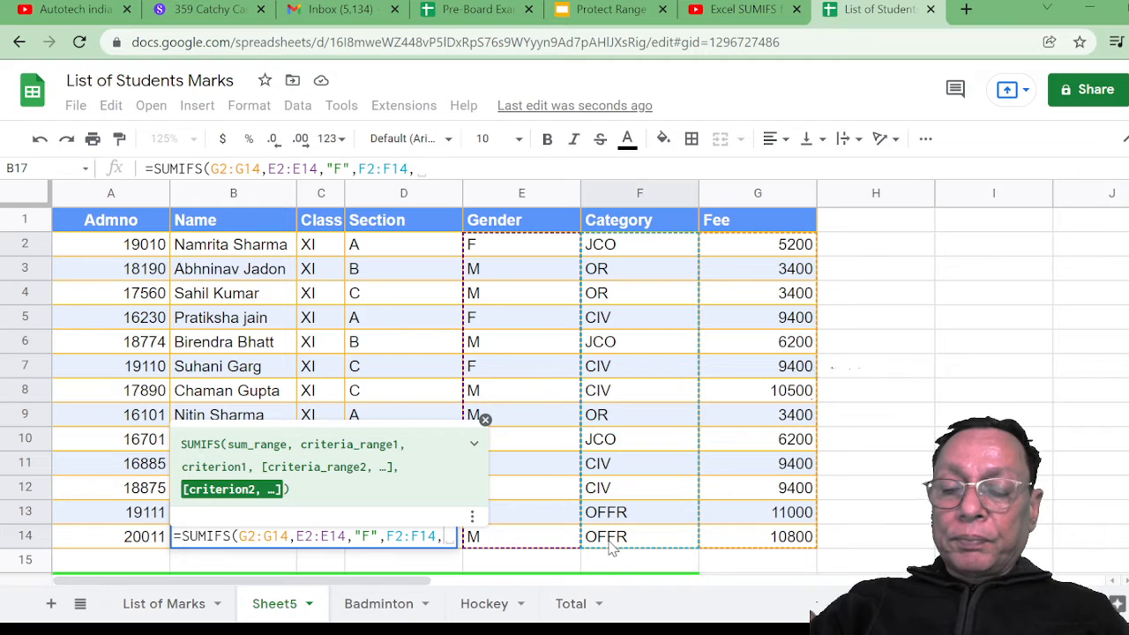
{"action": "type", "text": "\"OR\""}
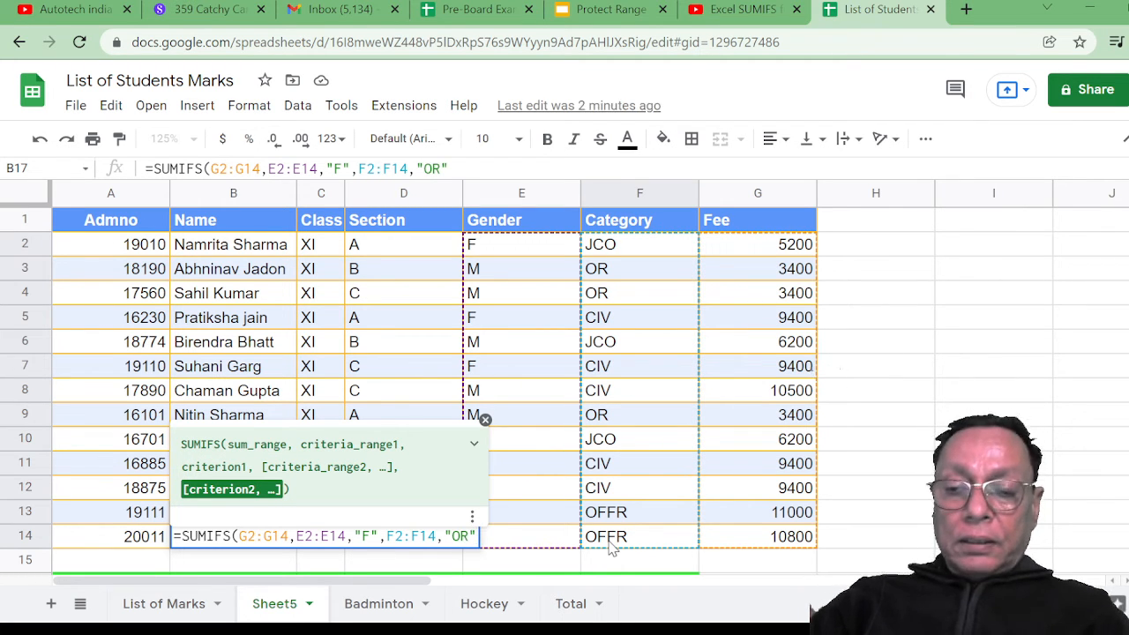
{"action": "type", "text": ")"}
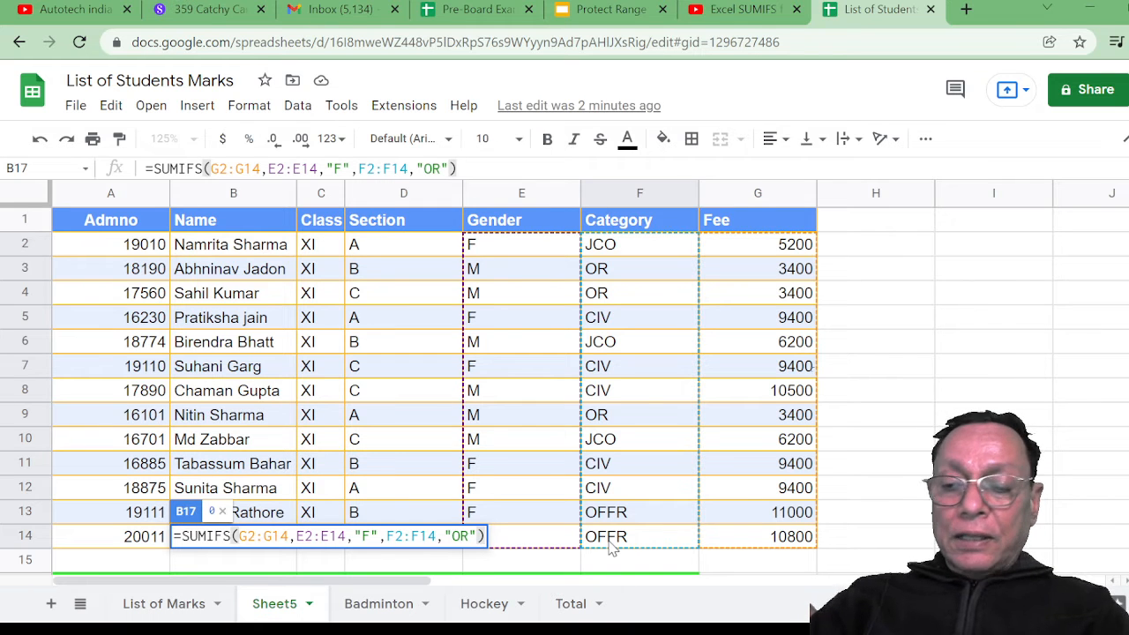
{"action": "key", "text": "Return"}
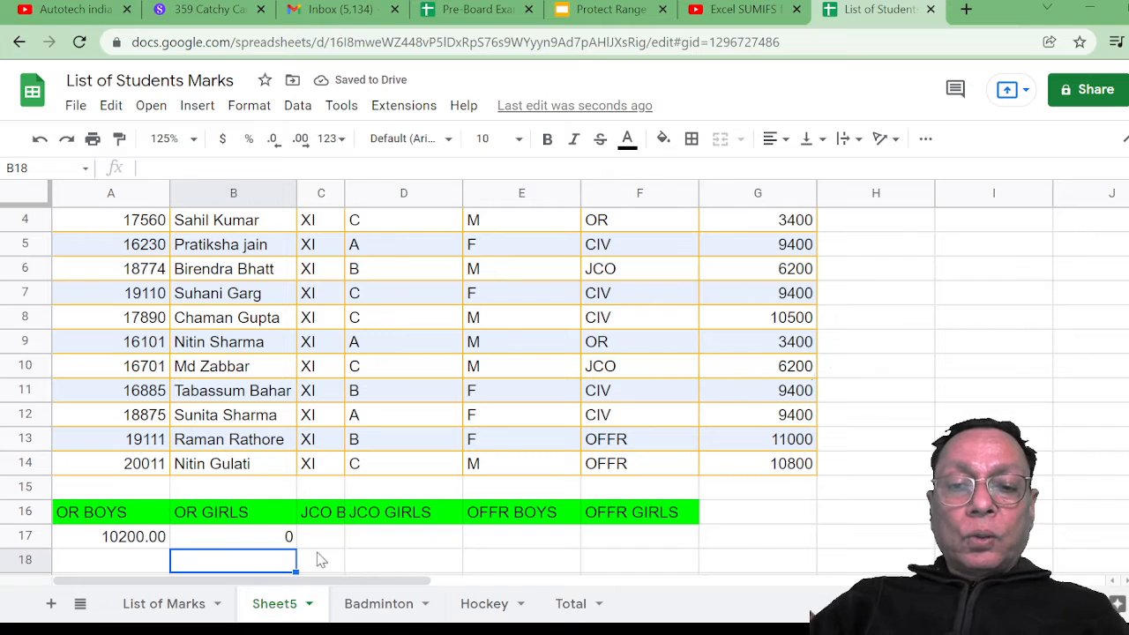
{"action": "left_click", "coordinate": [289, 543]}
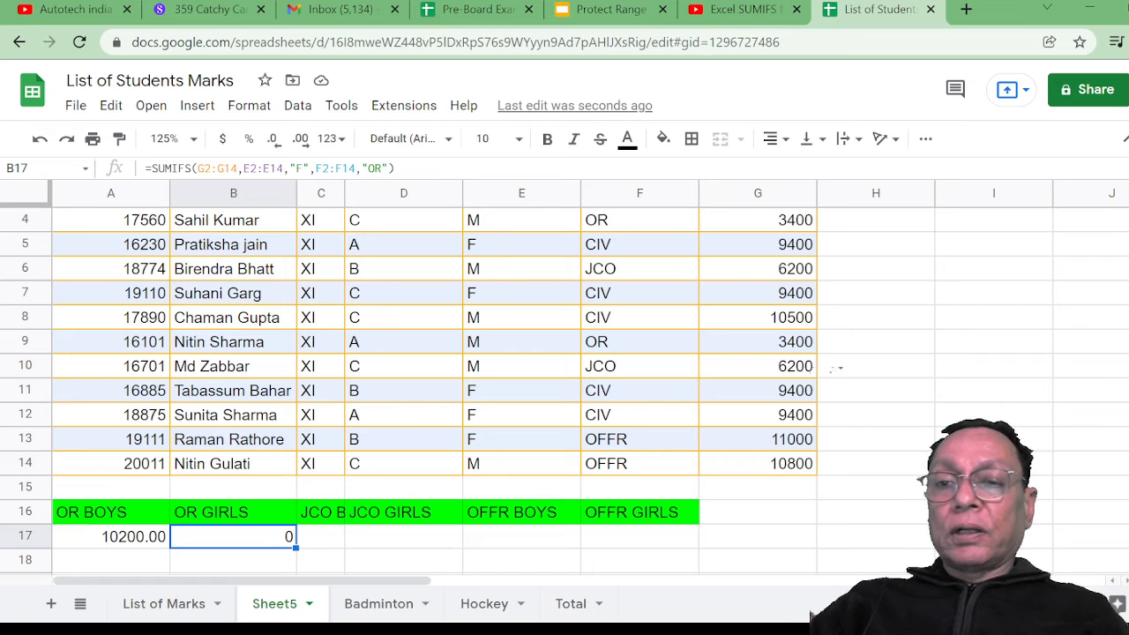
{"action": "scroll", "coordinate": [836, 368], "scroll_direction": "up", "scroll_amount": 1}
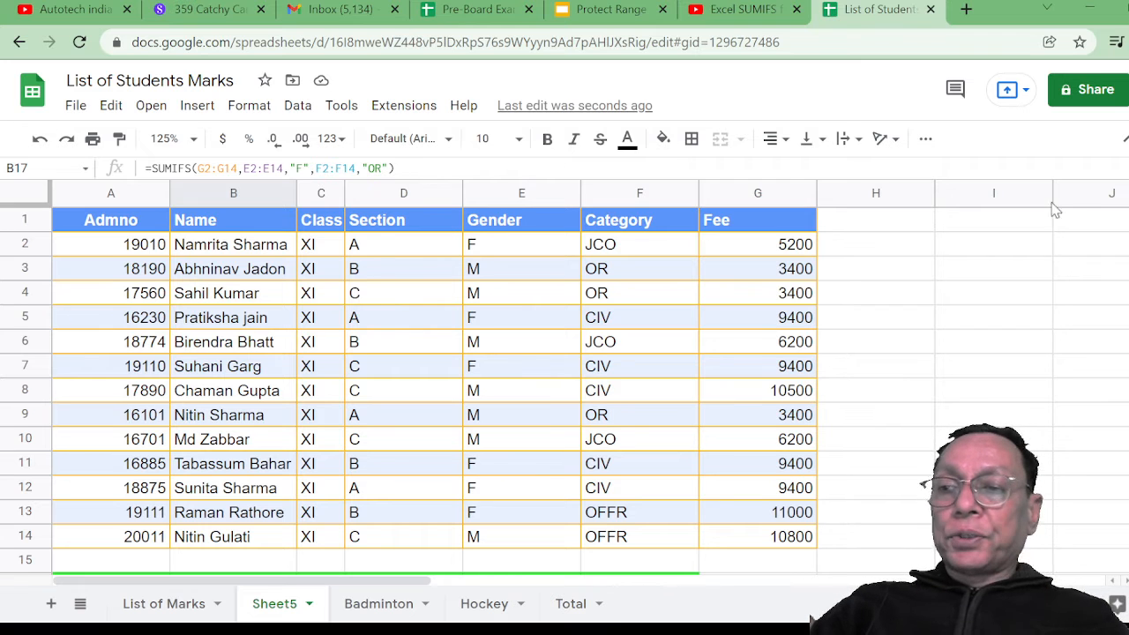
Start a SUMIFS formula in C17 for the JCO boys with the Fee values G2:G14 as the sum range.
{"action": "scroll", "coordinate": [444, 281], "scroll_direction": "down", "scroll_amount": 5}
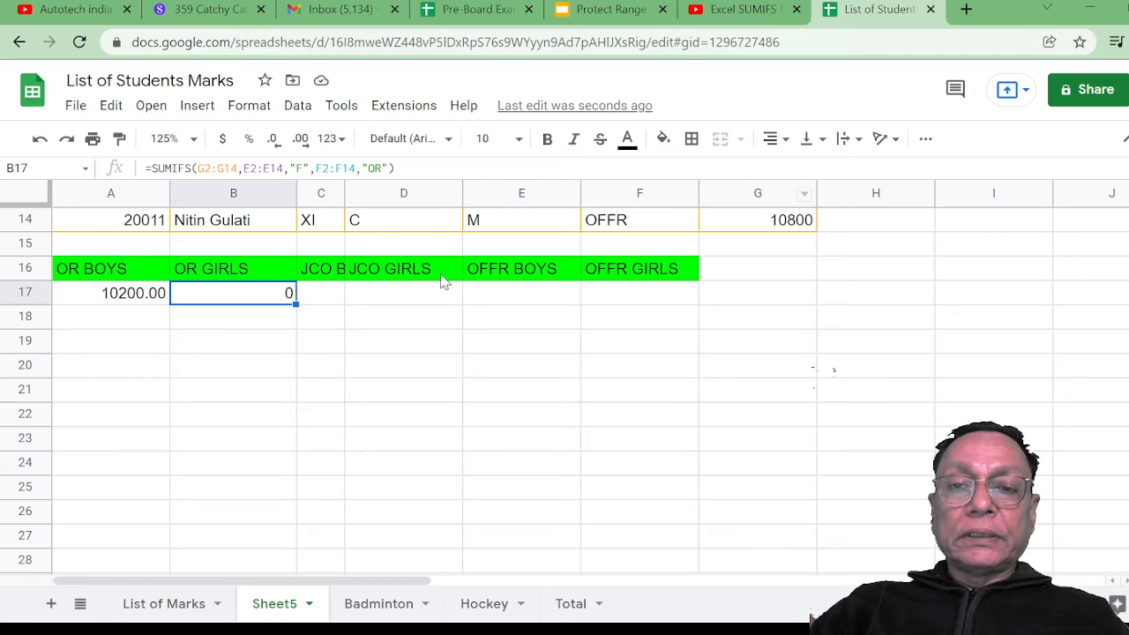
{"action": "left_click", "coordinate": [328, 295]}
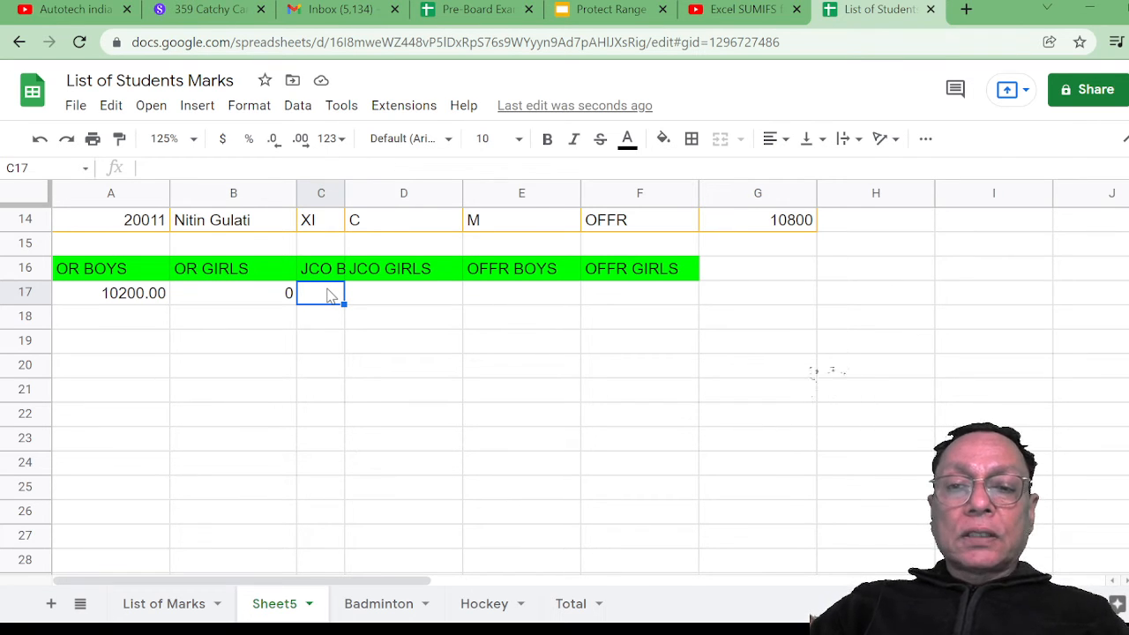
{"action": "type", "text": "=SU"}
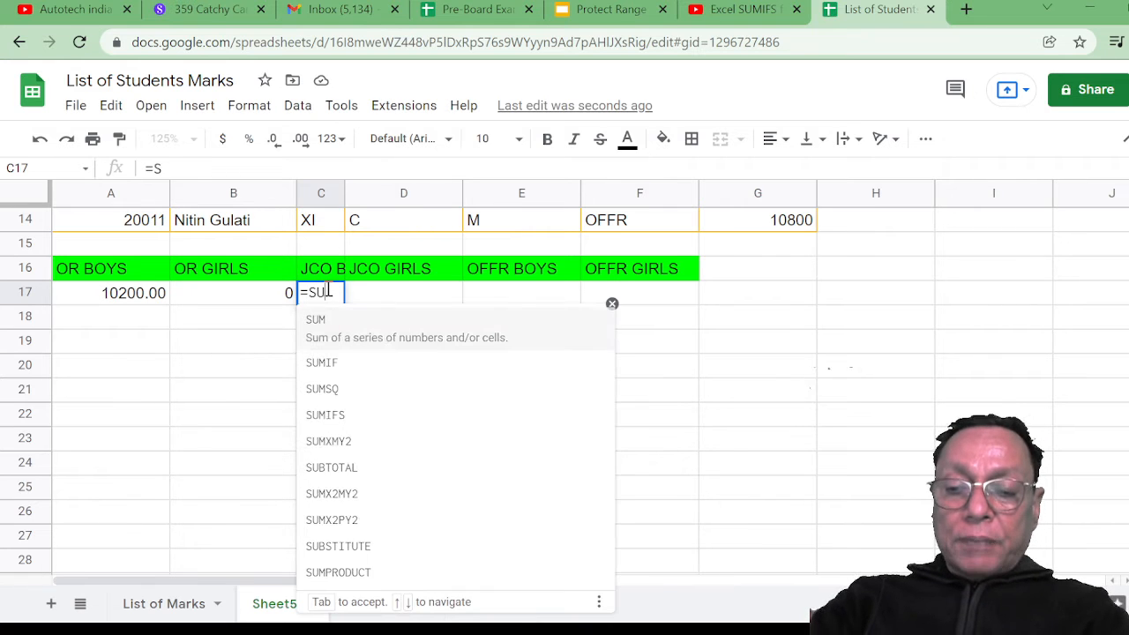
{"action": "type", "text": "MIF"}
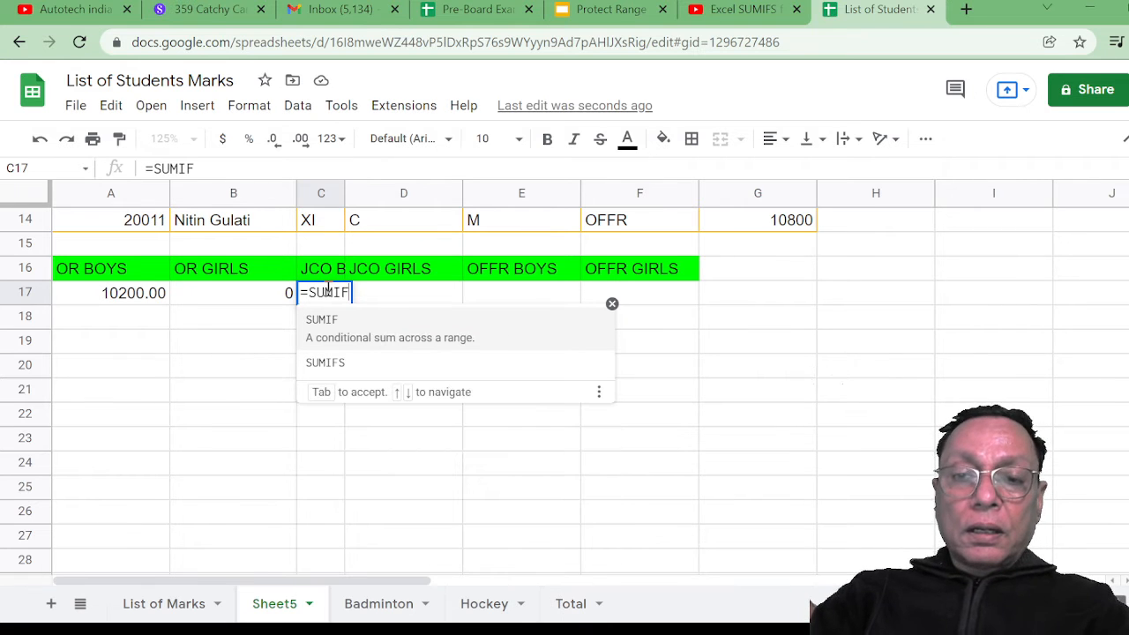
{"action": "type", "text": "S("}
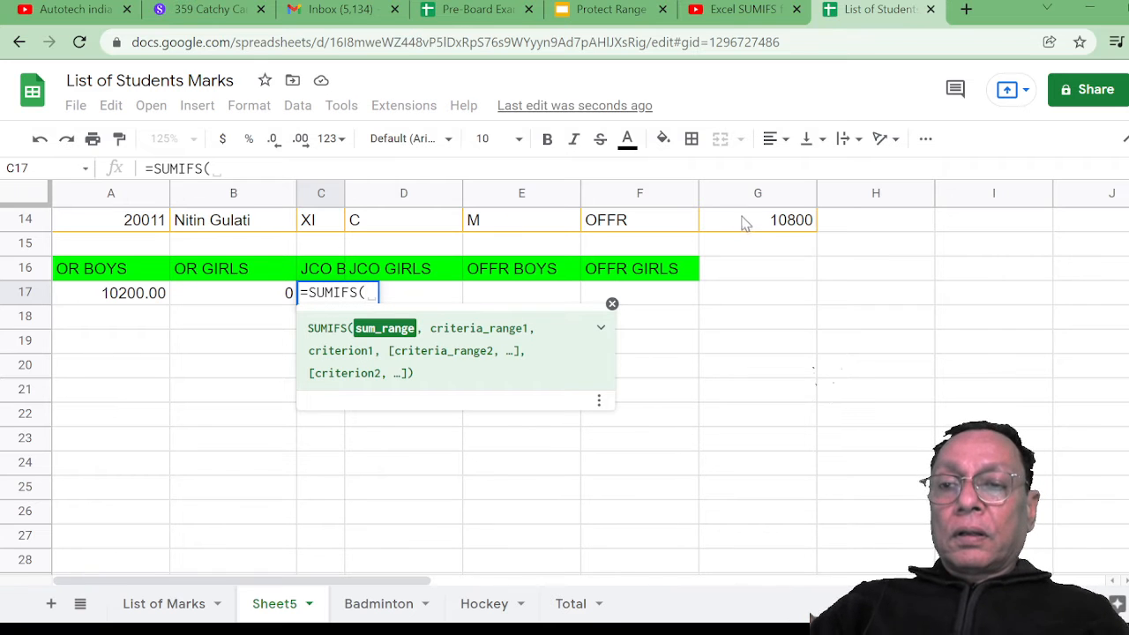
{"action": "mouse_move", "coordinate": [754, 228]}
{"action": "left_mouse_down"}
{"action": "mouse_move", "coordinate": [755, 197]}
{"action": "mouse_move", "coordinate": [748, 244]}
{"action": "left_mouse_up"}
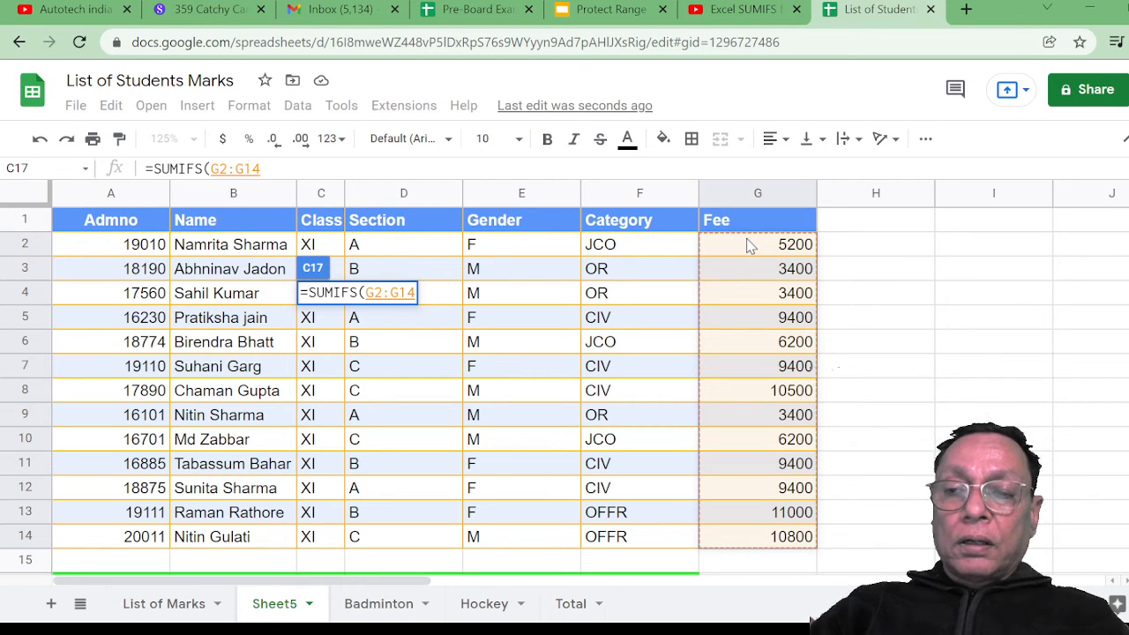
{"action": "type", "text": ","}
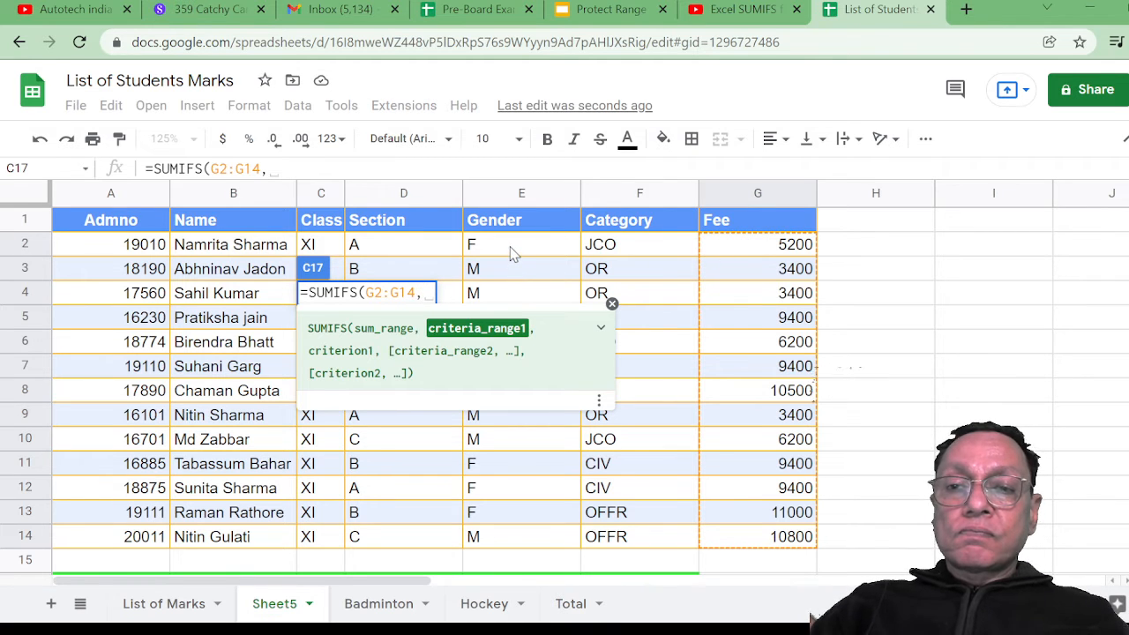
Add the Gender range E2:E14 with the criterion "M" as the first condition of the C17 formula.
{"action": "left_click_drag", "start_coordinate": [512, 253], "coordinate": [513, 540]}
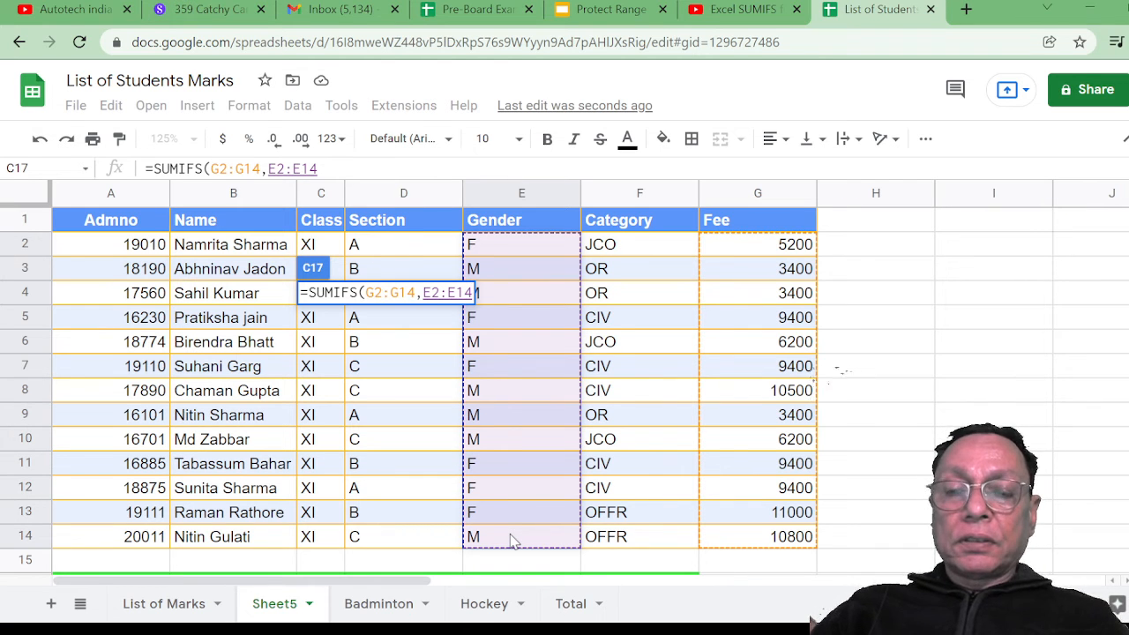
{"action": "type", "text": ","}
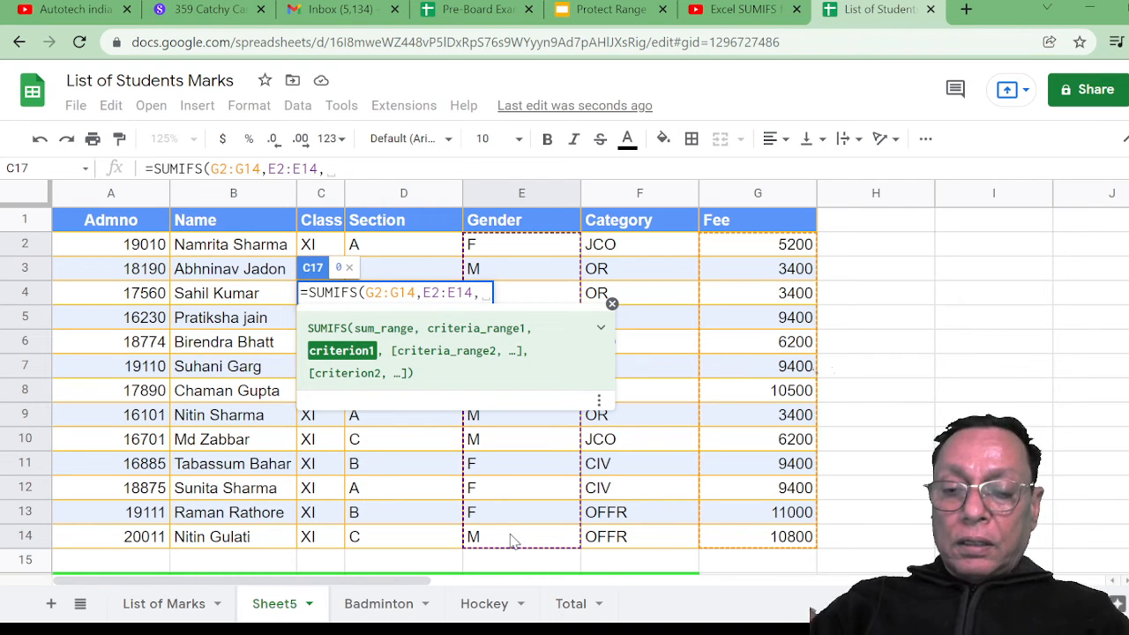
{"action": "type", "text": "\"M"}
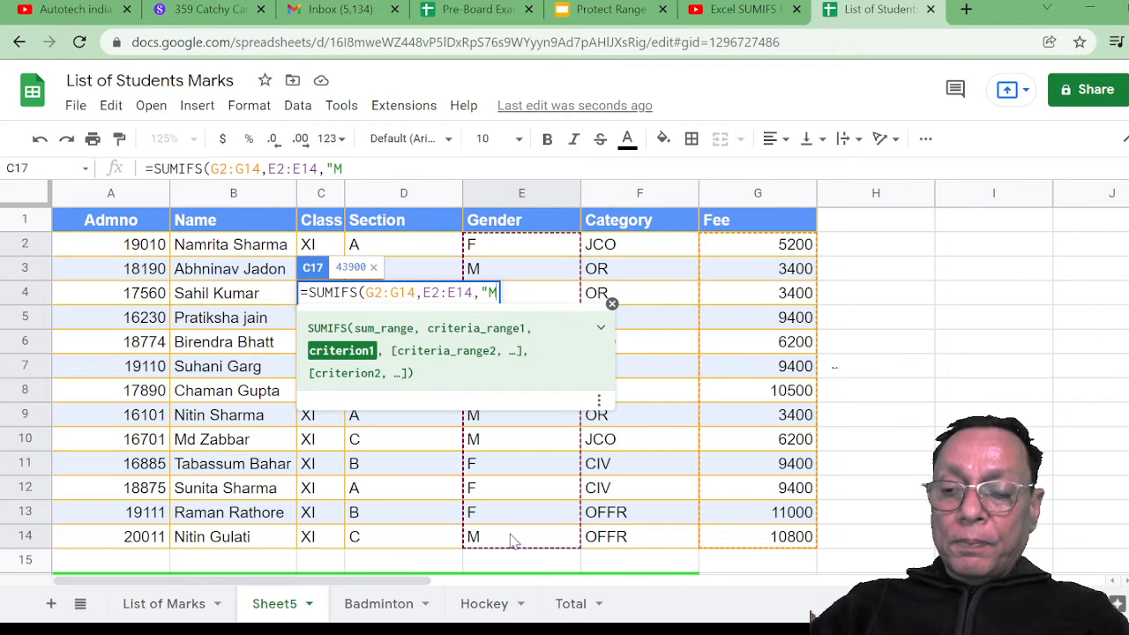
{"action": "type", "text": "\","}
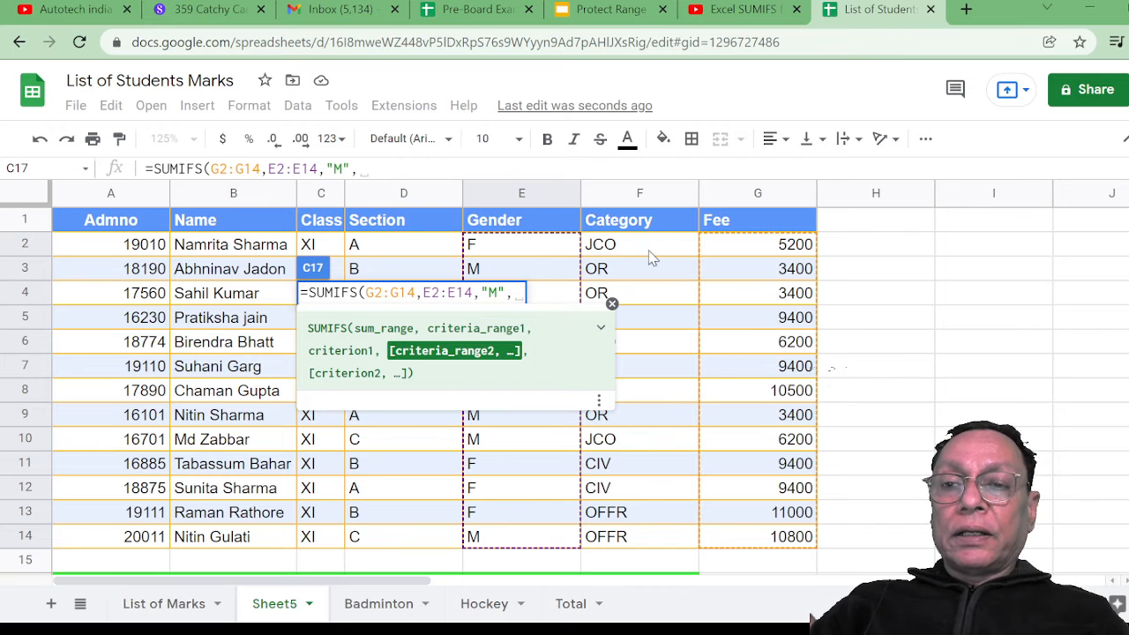
Add the Category range F2:F14 with the criterion "JCO" as the second condition, complete the C17 formula and check it against the data.
{"action": "left_click_drag", "start_coordinate": [649, 254], "coordinate": [650, 543]}
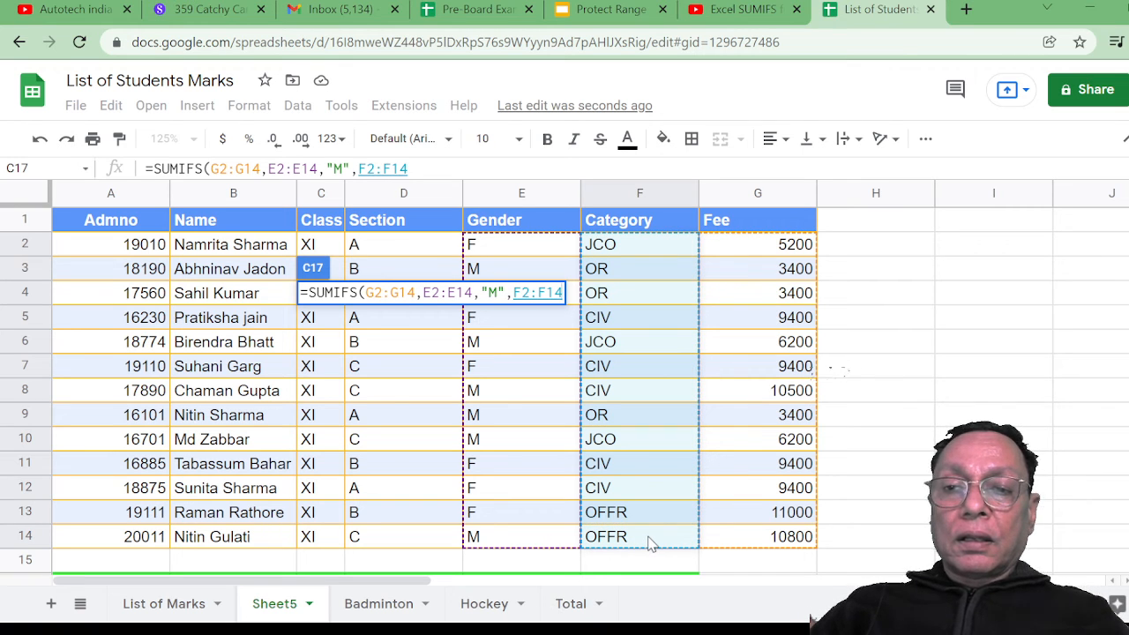
{"action": "type", "text": ","}
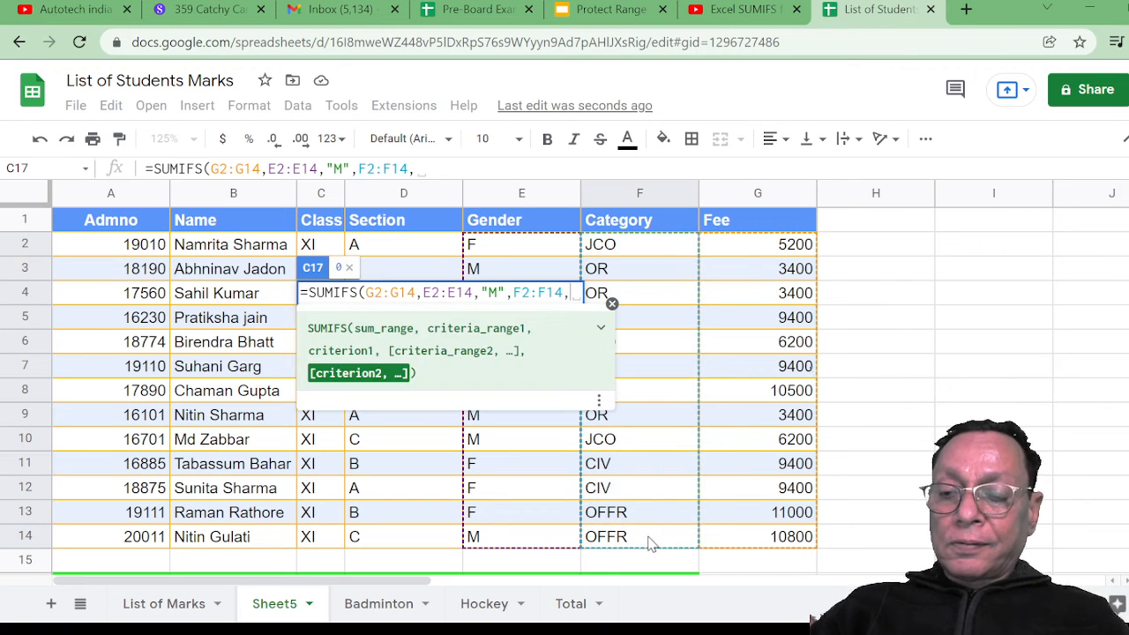
{"action": "type", "text": "\""}
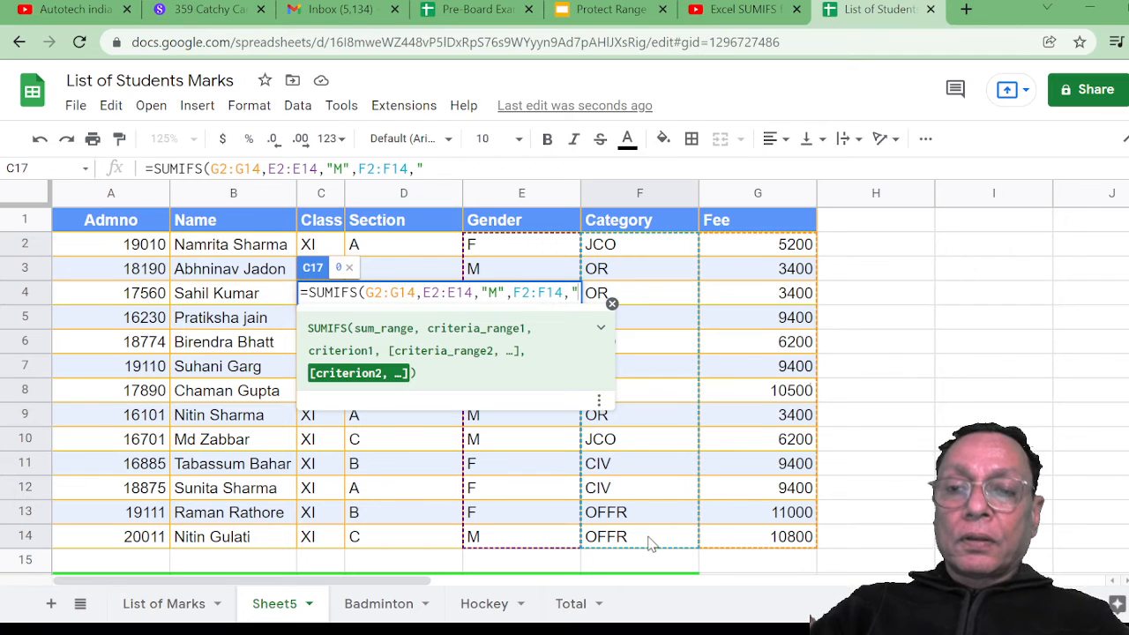
{"action": "type", "text": "JCO"}
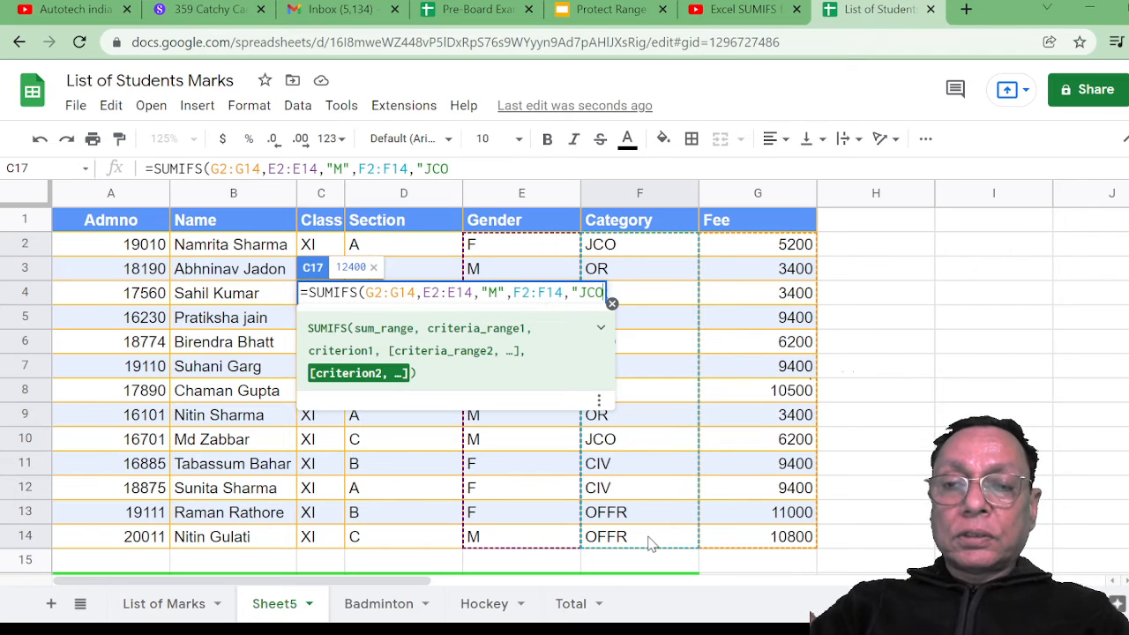
{"action": "type", "text": "\""}
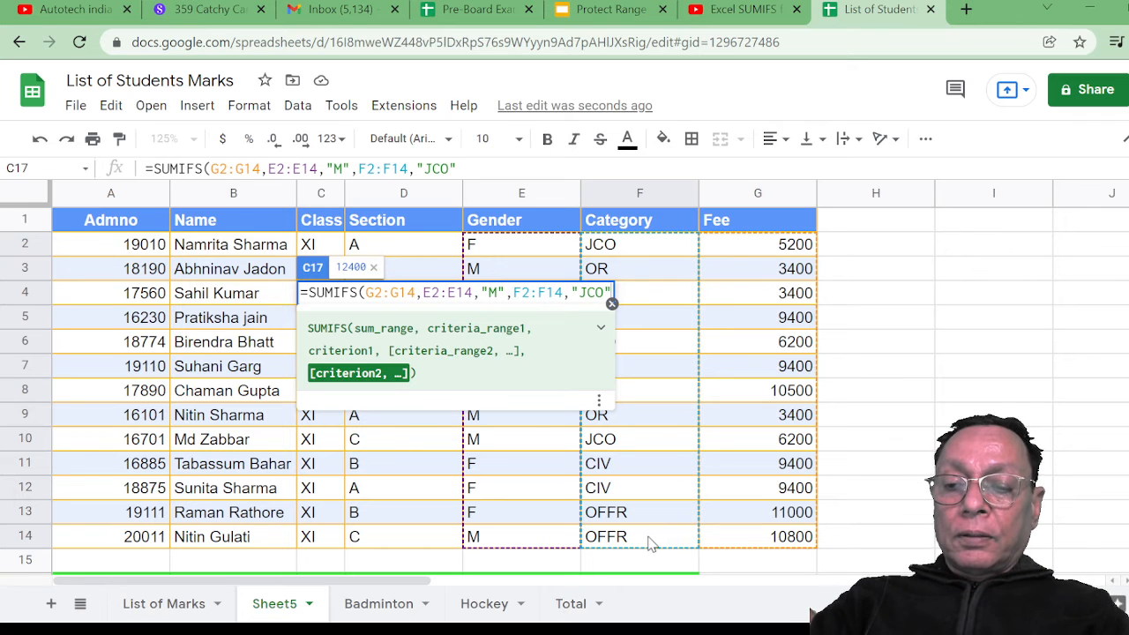
{"action": "type", "text": ")"}
{"action": "key", "text": "Return"}
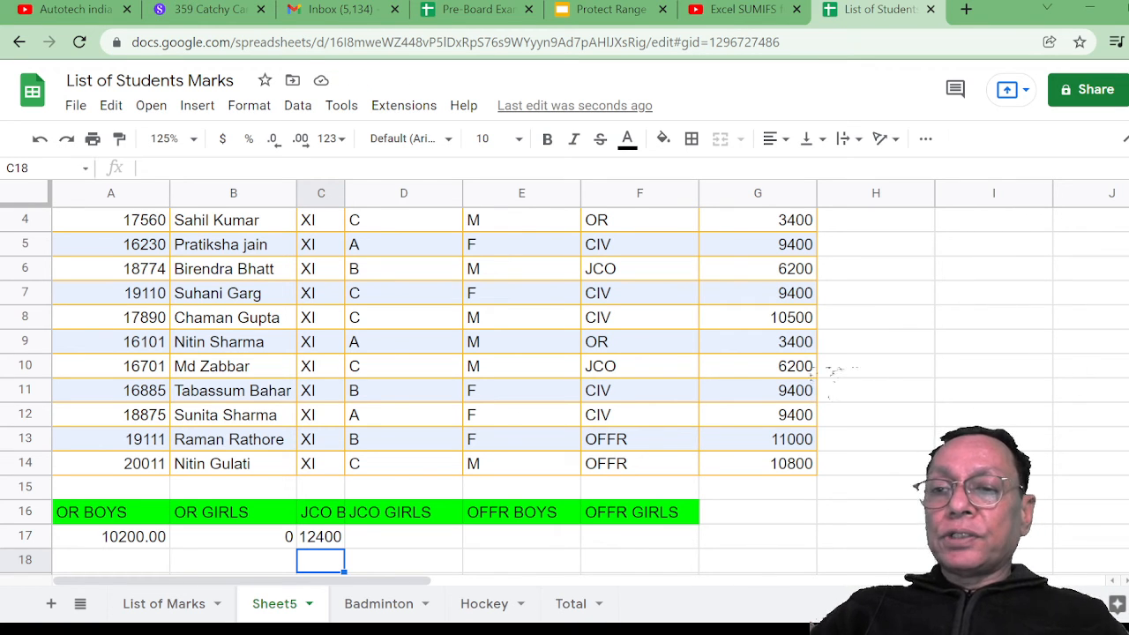
{"action": "scroll", "coordinate": [432, 380], "scroll_direction": "up", "scroll_amount": 1}
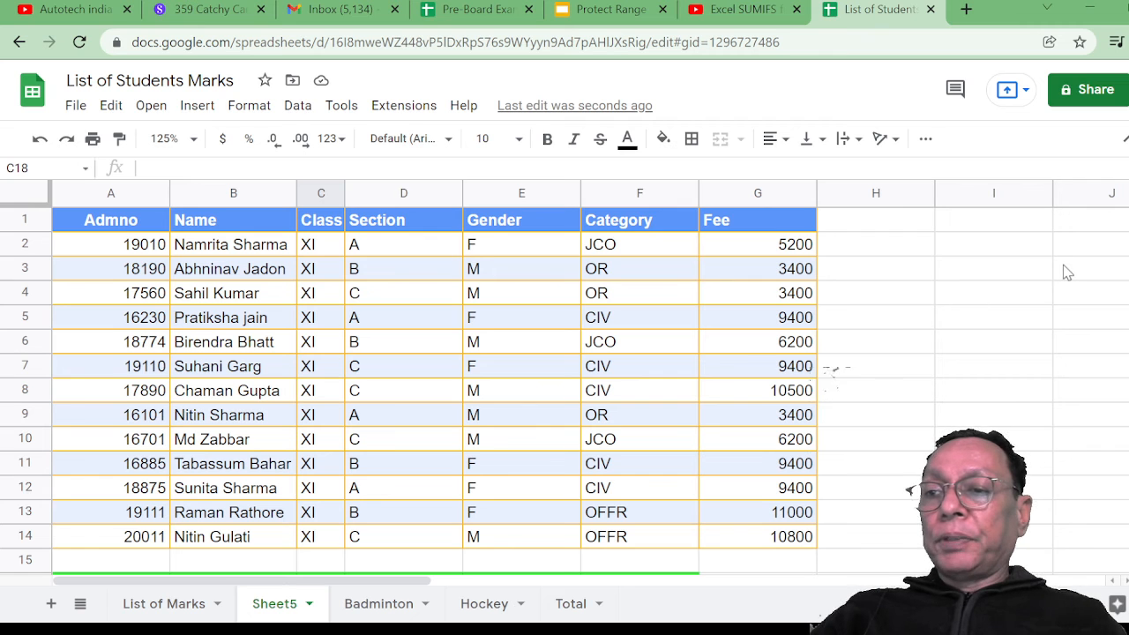
{"action": "scroll", "coordinate": [838, 375], "scroll_direction": "down", "scroll_amount": 3}
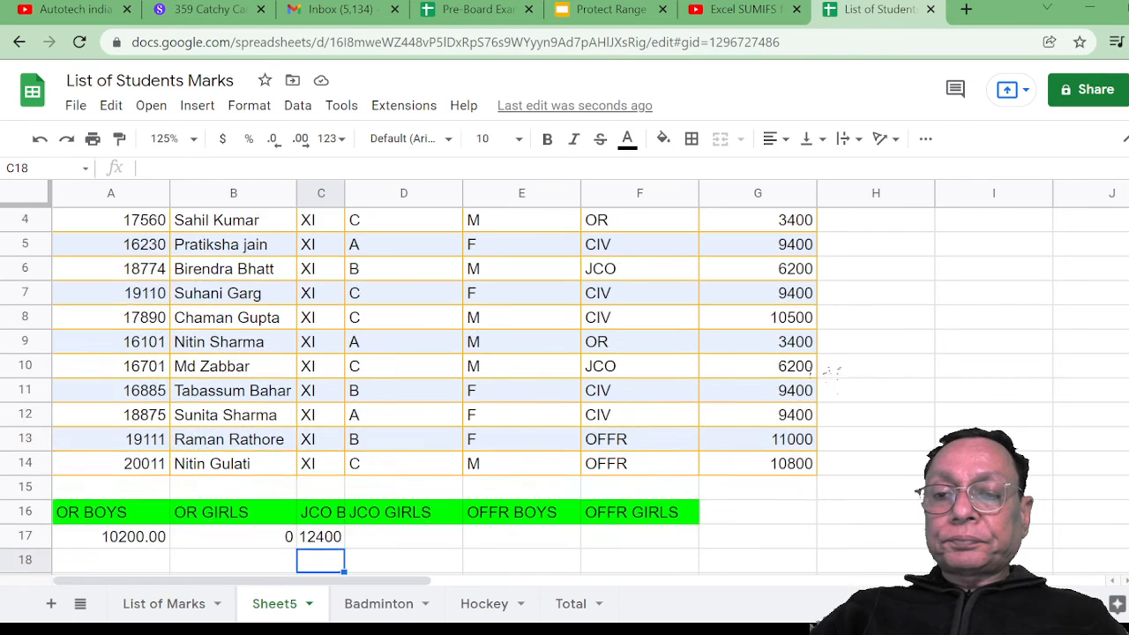